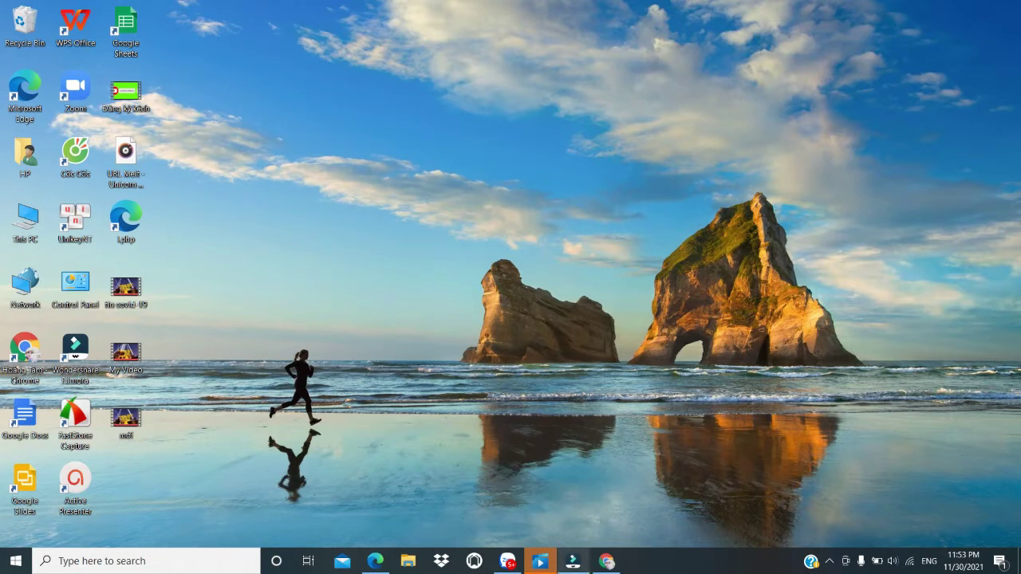
Switch to Filmora, move the playhead to 00:00:40:26 and open the Chroma Key settings for the blue-background karaoke clip.
click(573, 561)
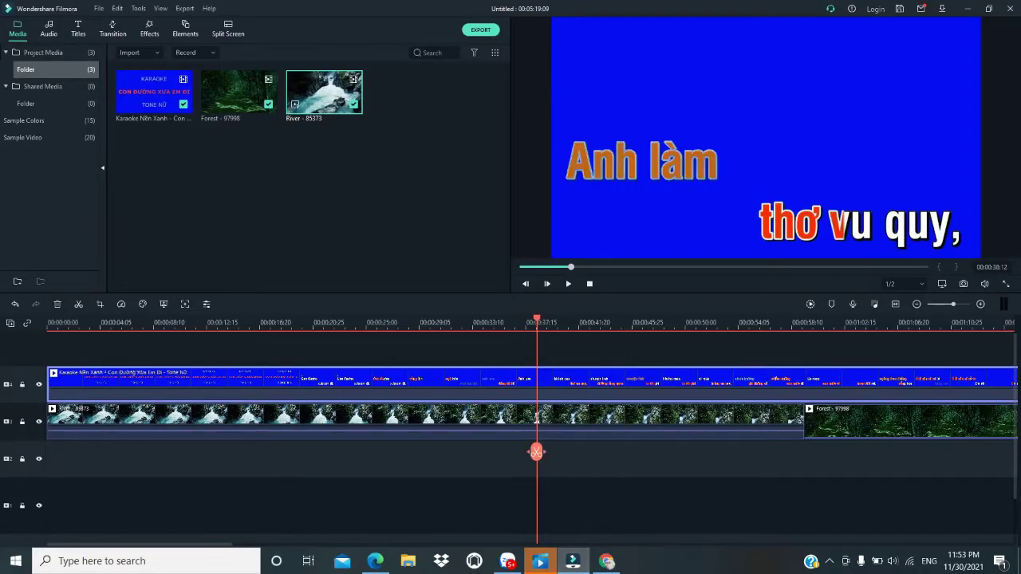
drag(536, 452, 568, 467)
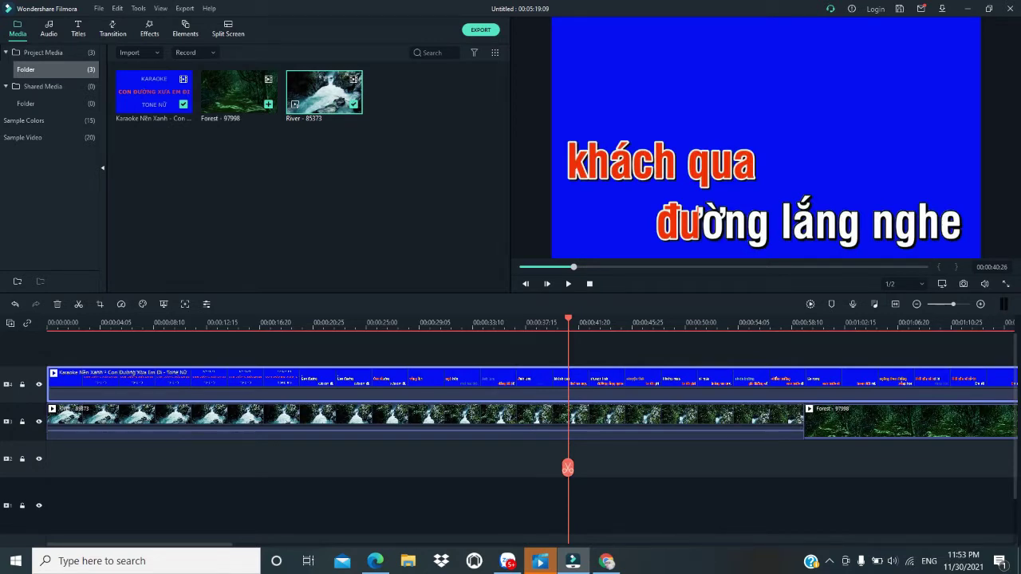
mouse_move(335, 100)
click(696, 210)
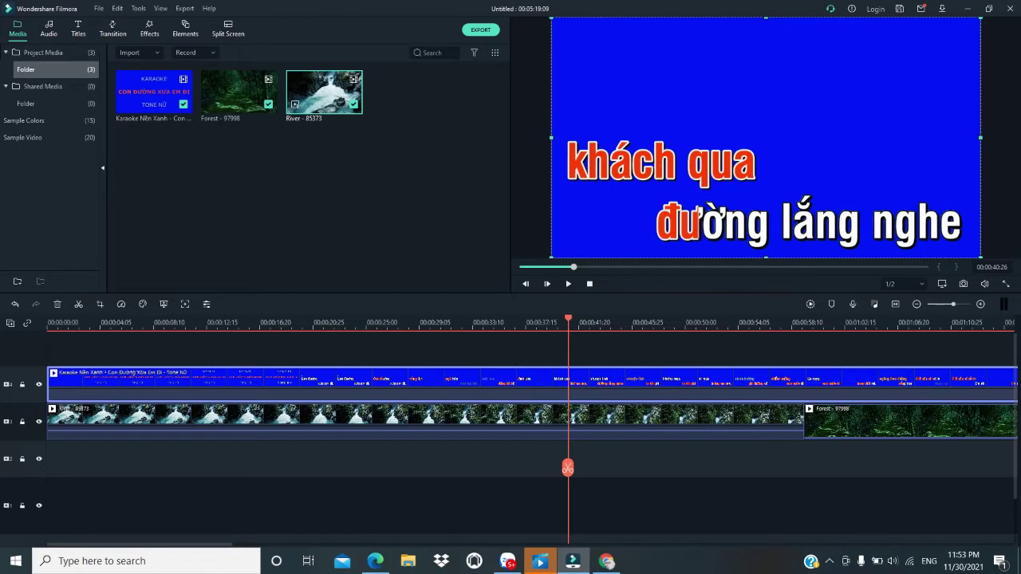
key(ctrl+shift+g)
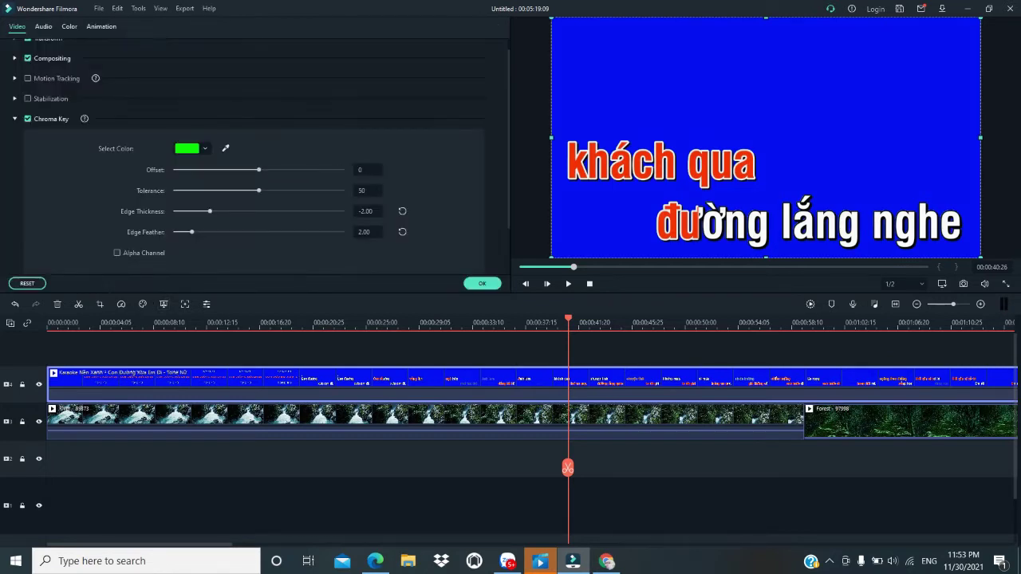
Key out the karaoke clip's background with a dark blue key colour, offset 16 and tolerance 55, and preview the frame at 00:00:35:13.
drag(258, 170, 342, 170)
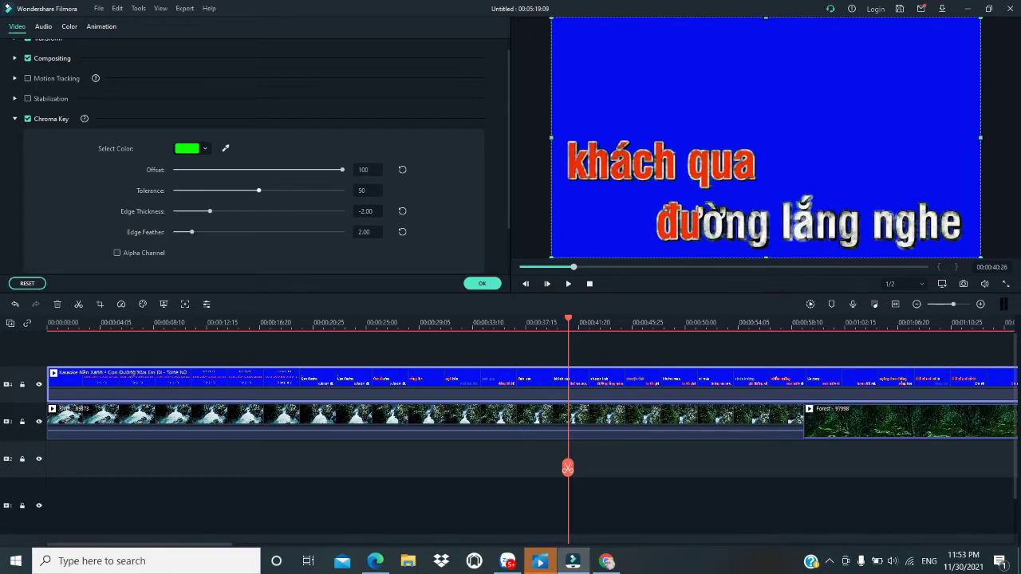
drag(259, 190, 343, 190)
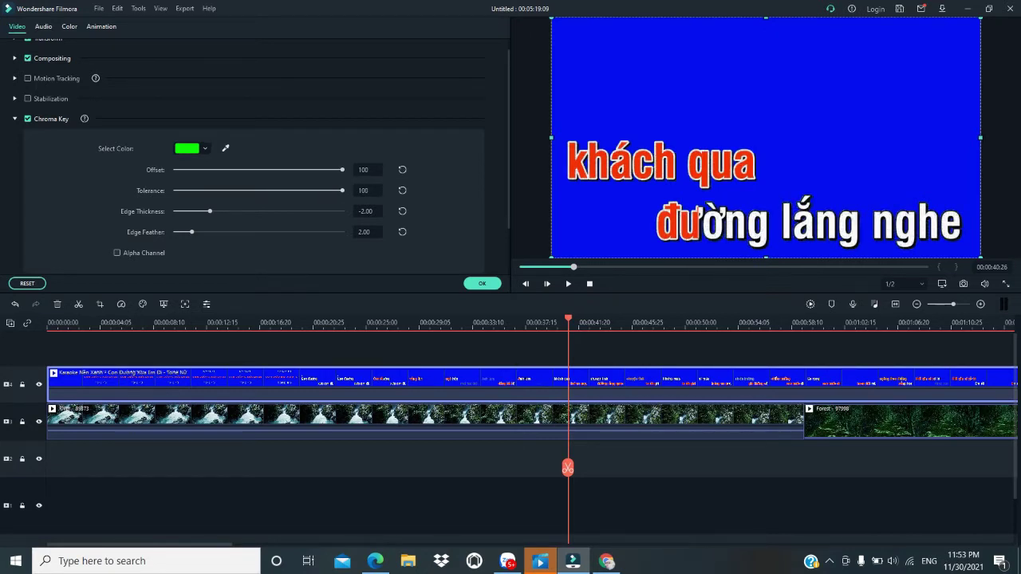
click(205, 148)
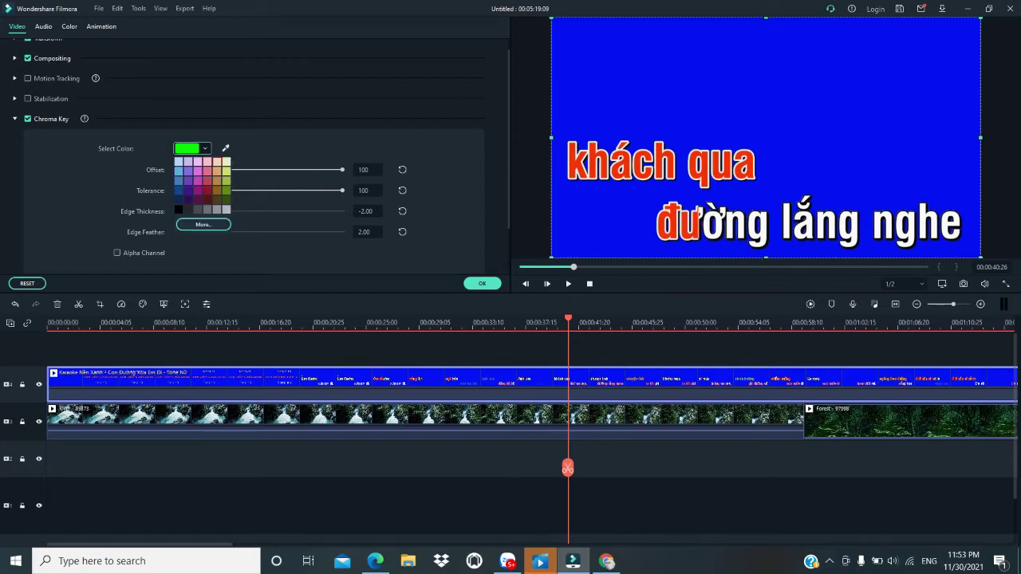
click(697, 210)
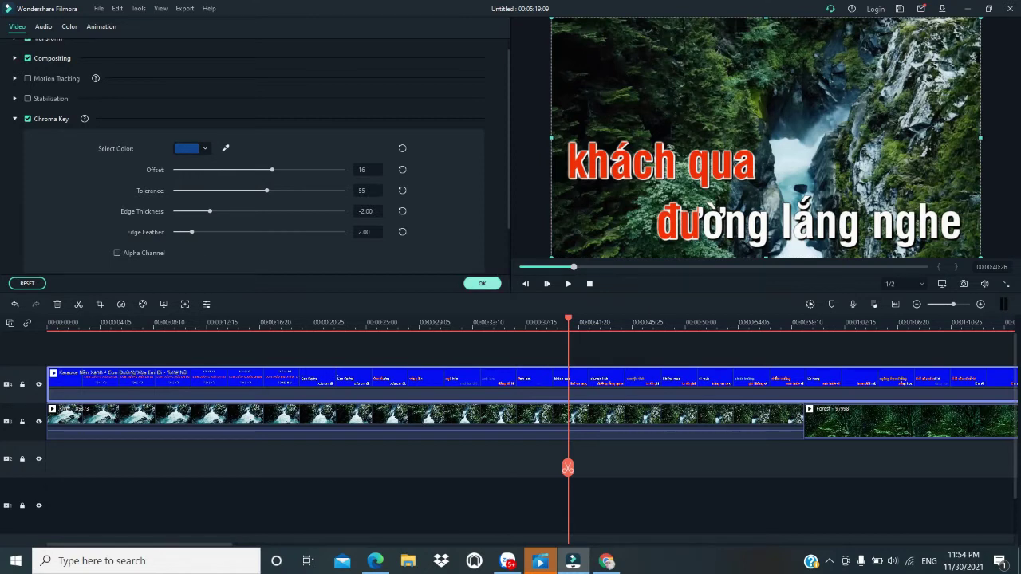
click(482, 283)
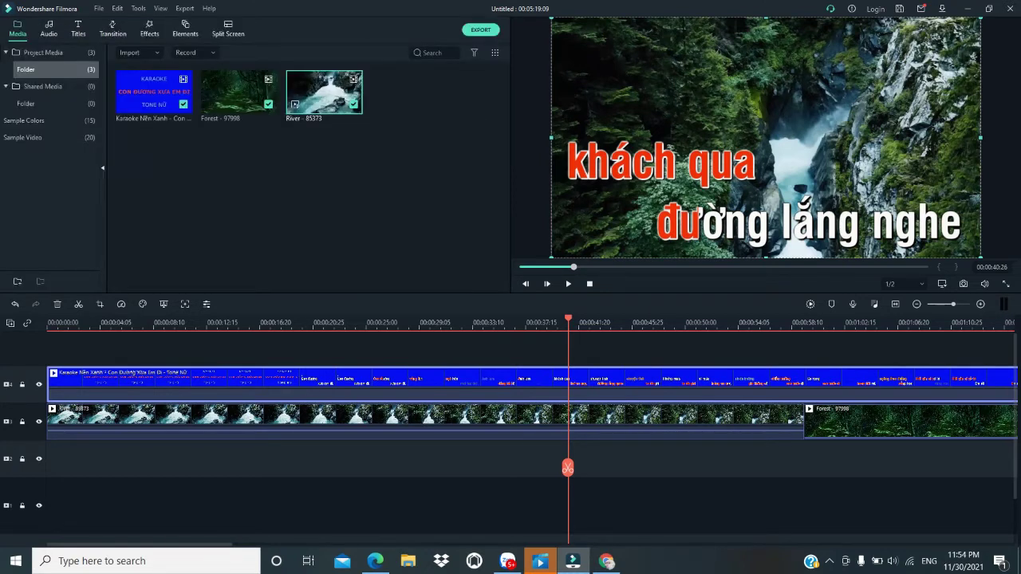
drag(568, 469, 499, 485)
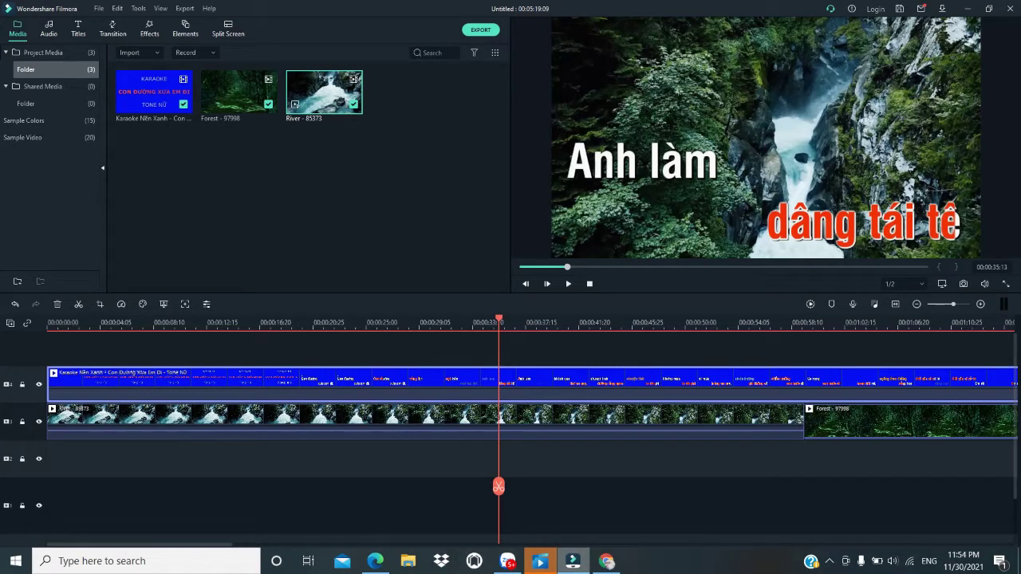
Minimize Filmora, open the Cốc Cốc browser and search the web for "video karaok nề xanh".
click(573, 560)
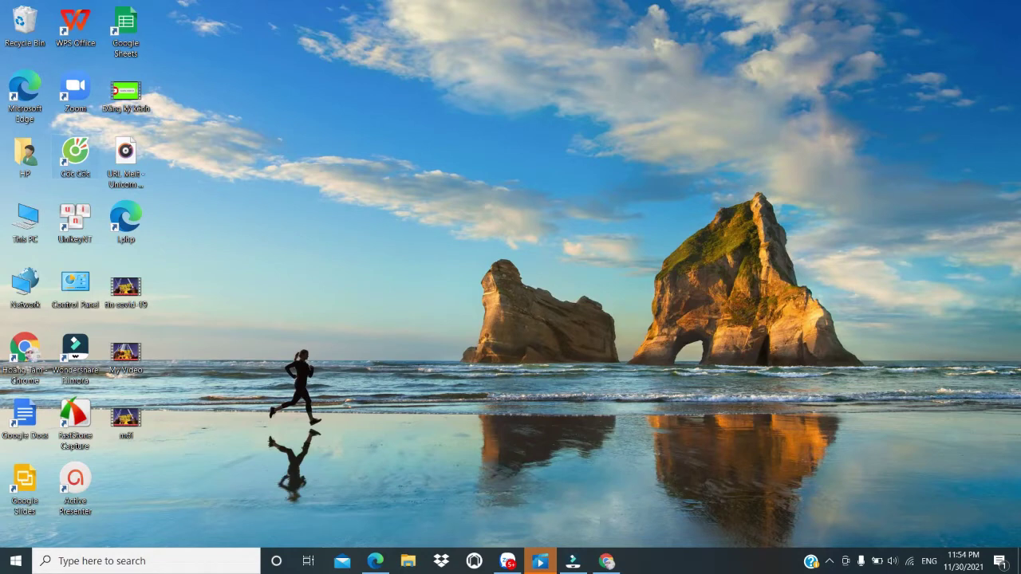
double_click(75, 153)
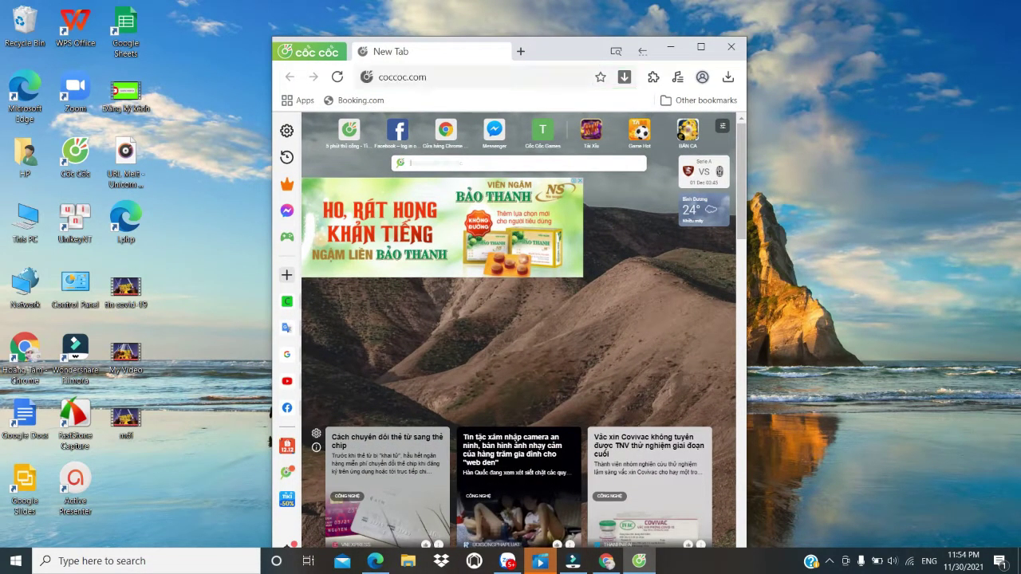
key(Down)
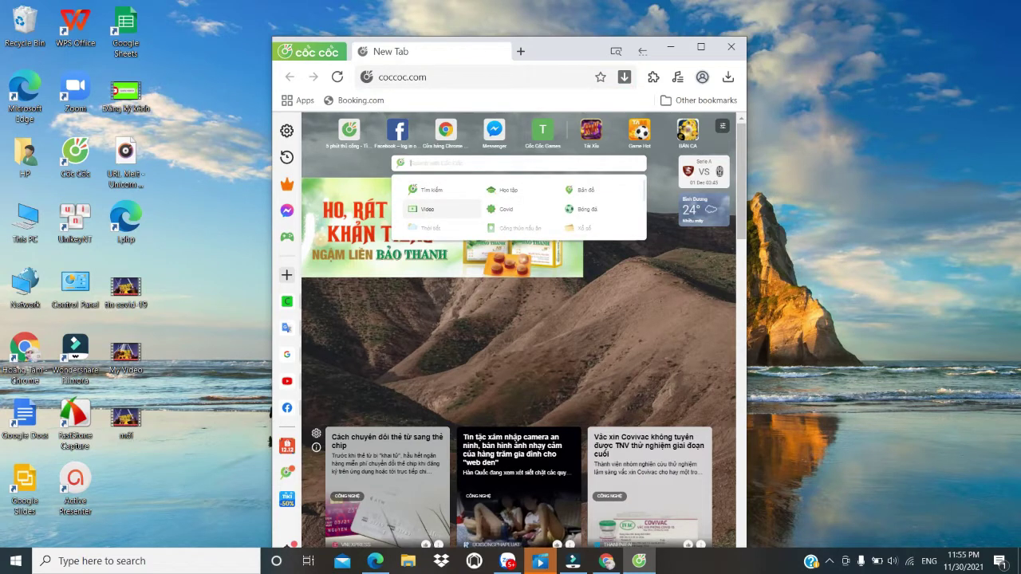
text(v)
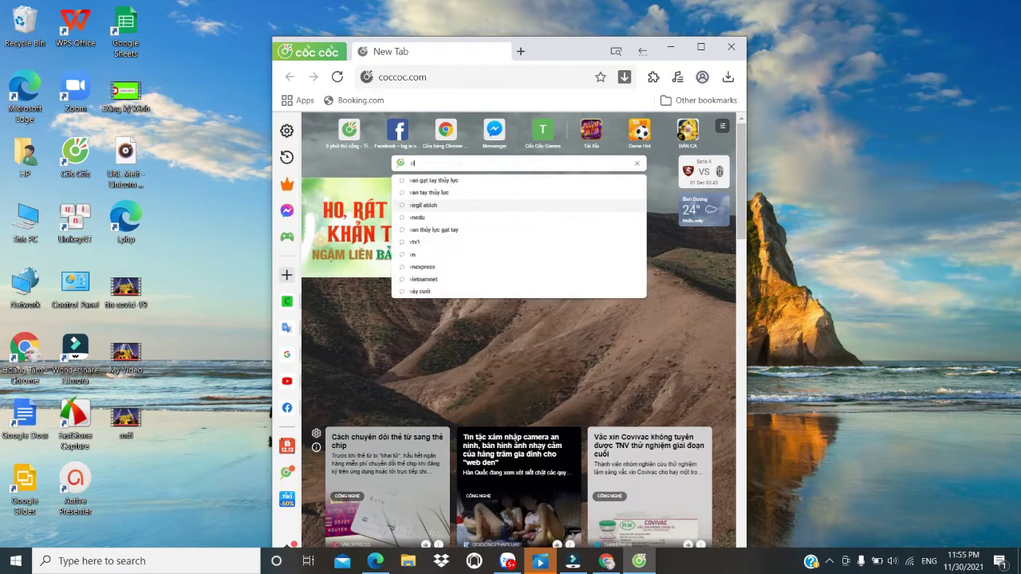
text(ideo)
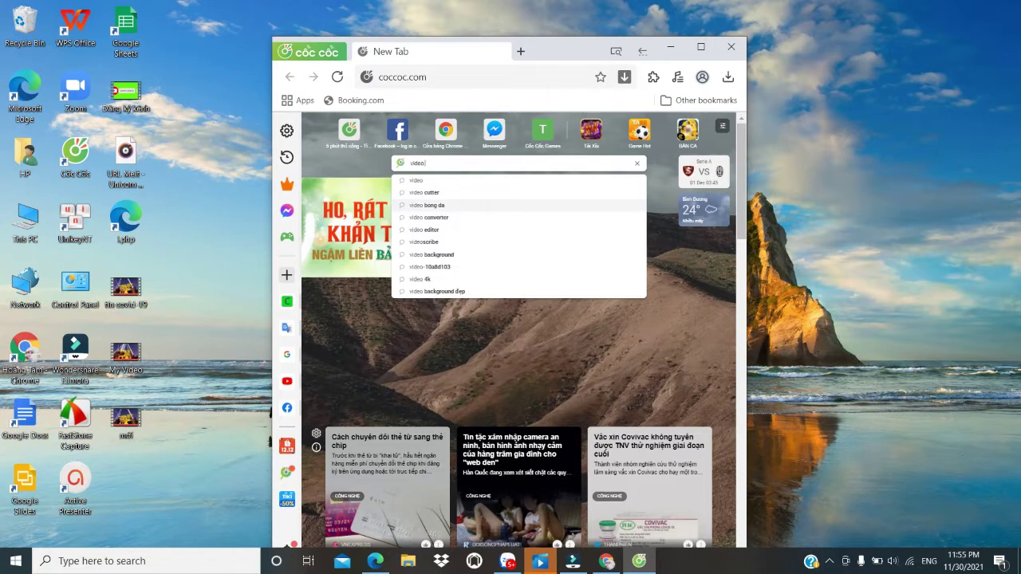
text( kara)
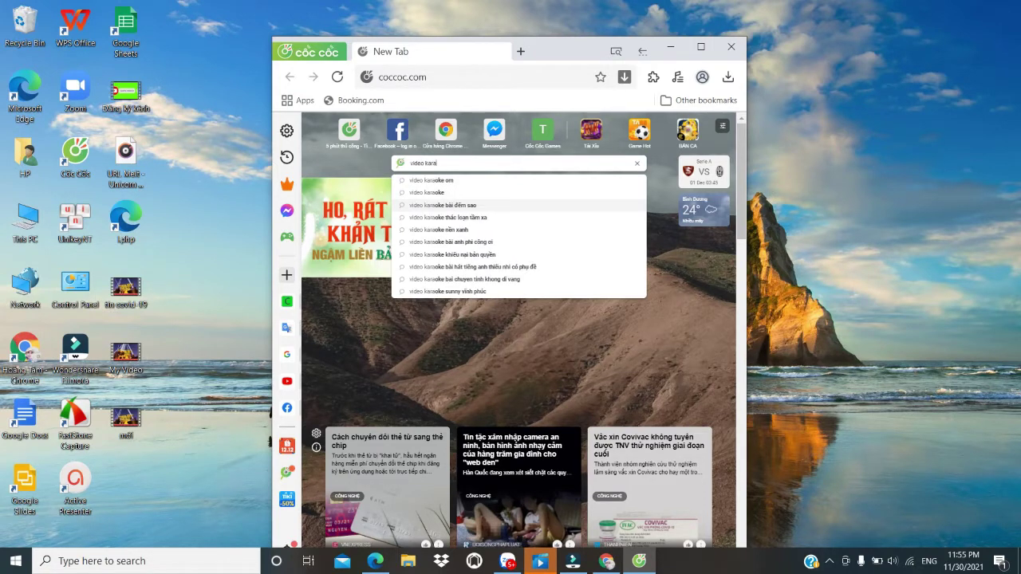
text(ok )
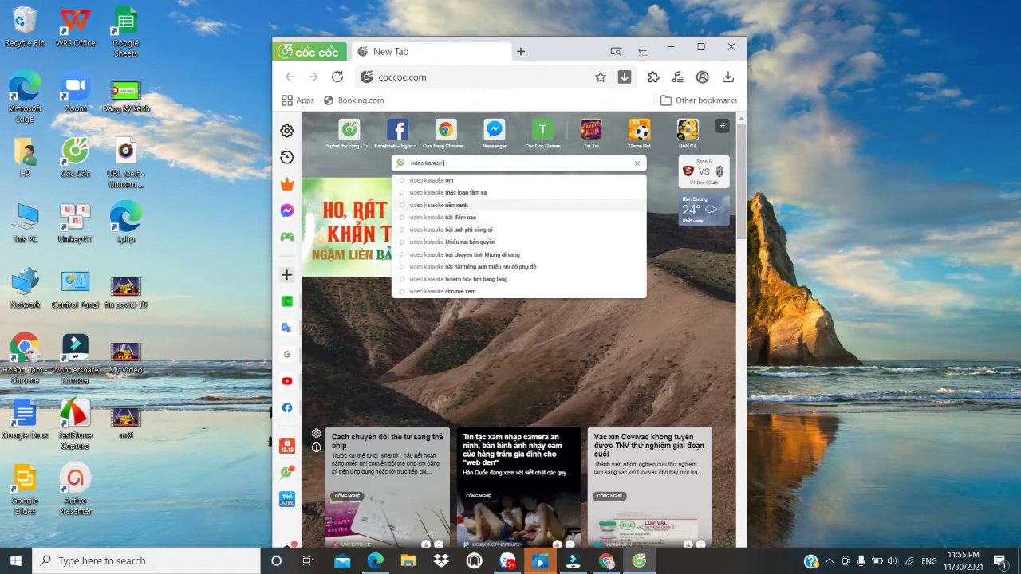
text(nề)
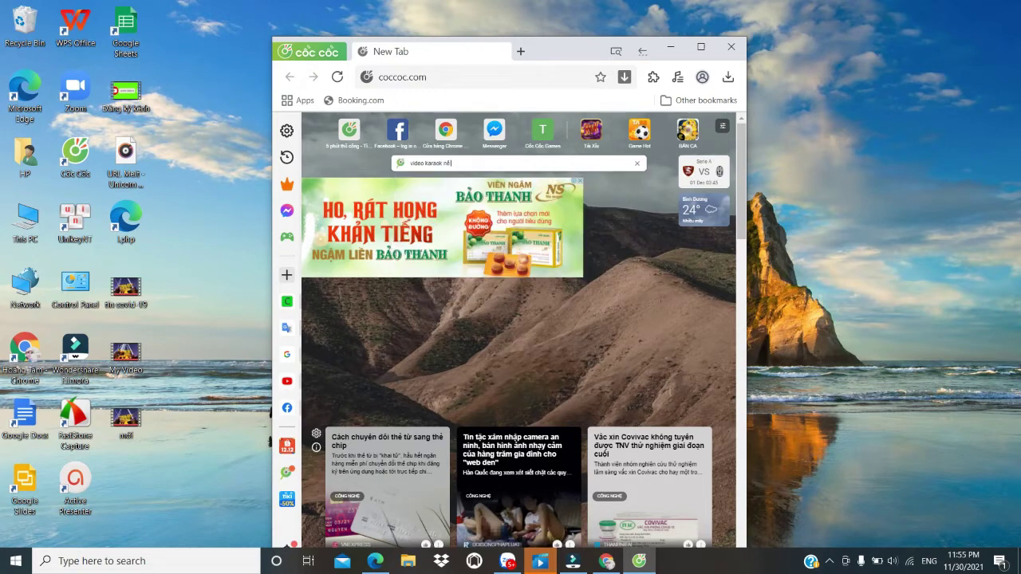
text( xan)
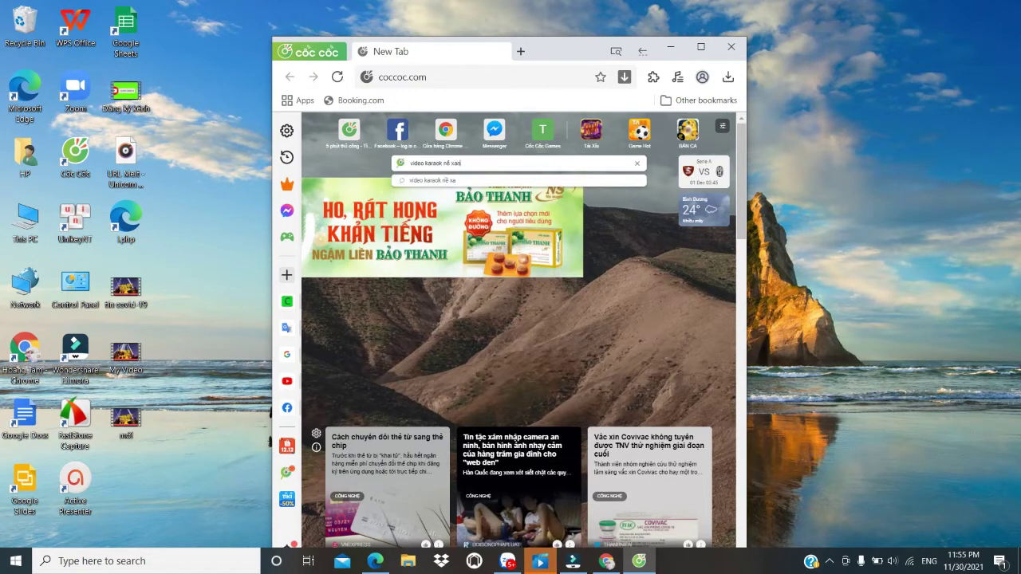
text(h)
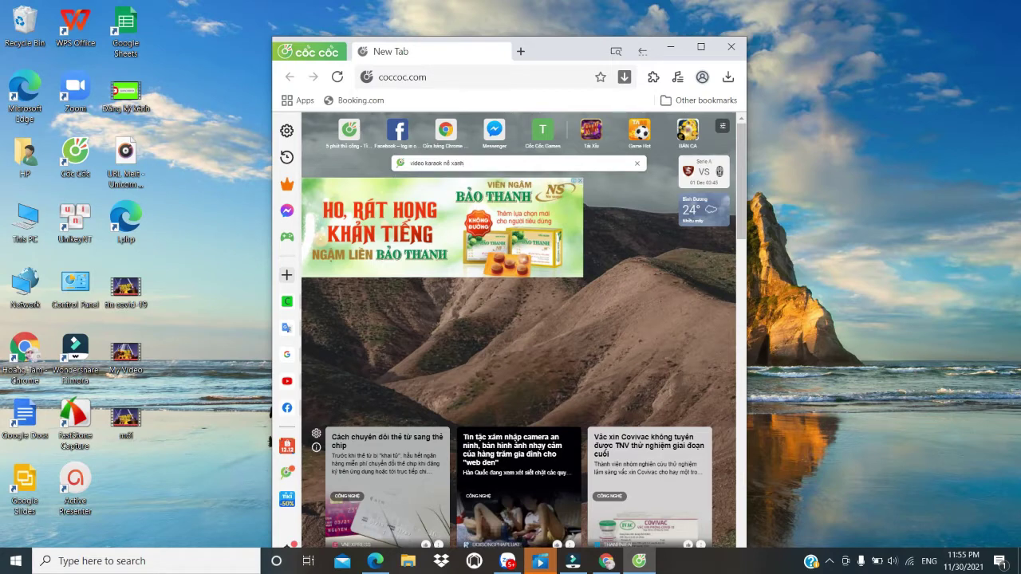
key(Return)
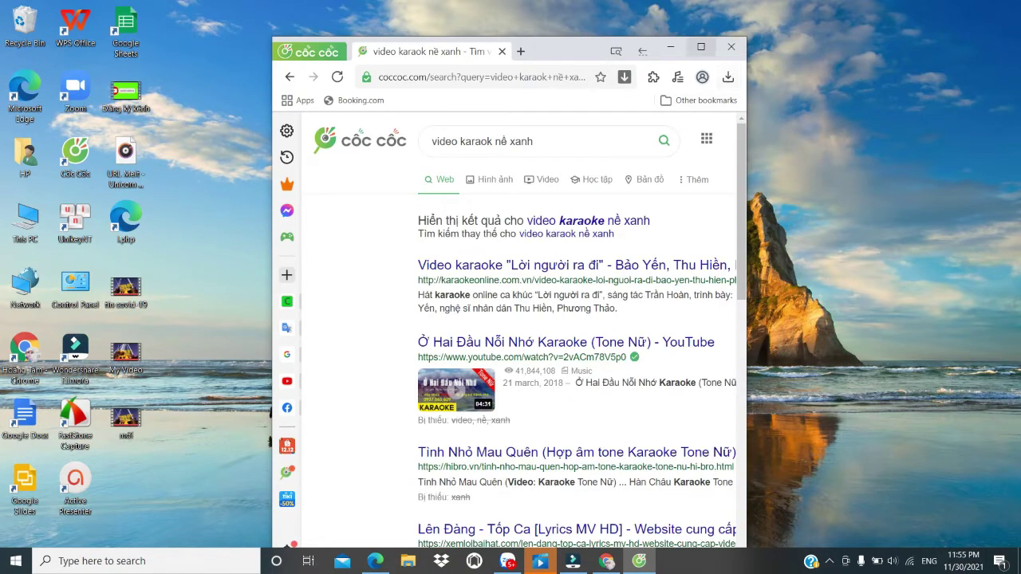
Maximize the browser window, switch to video results and correct the search query to "video karaok nền xanh".
click(700, 46)
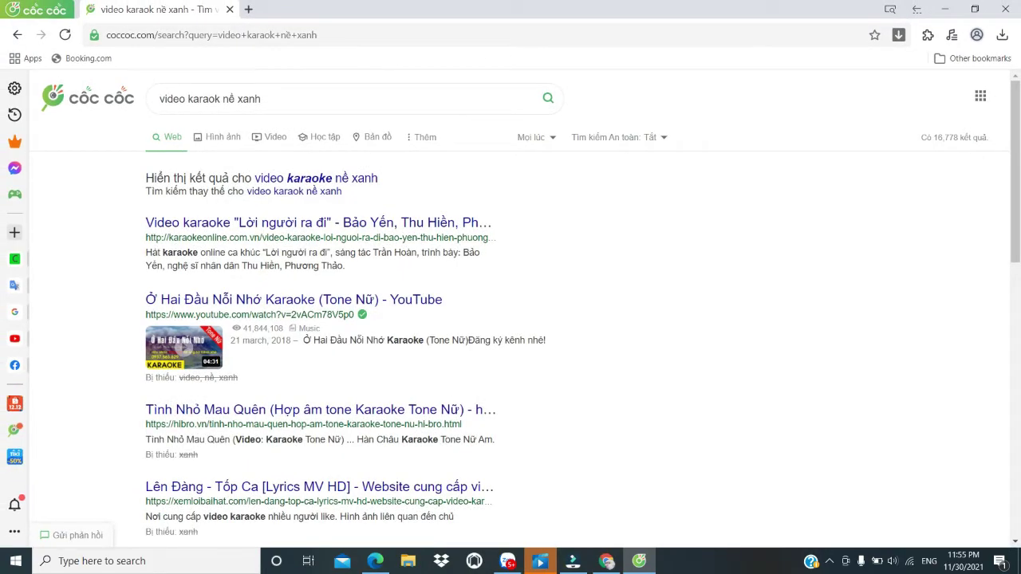
scroll(510, 319, down, 3)
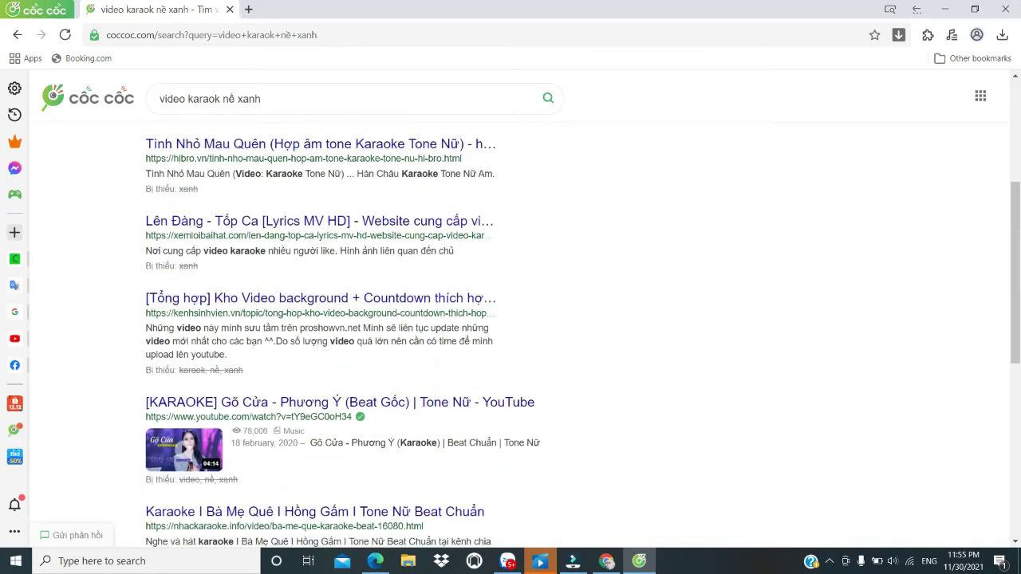
scroll(510, 319, up, 3)
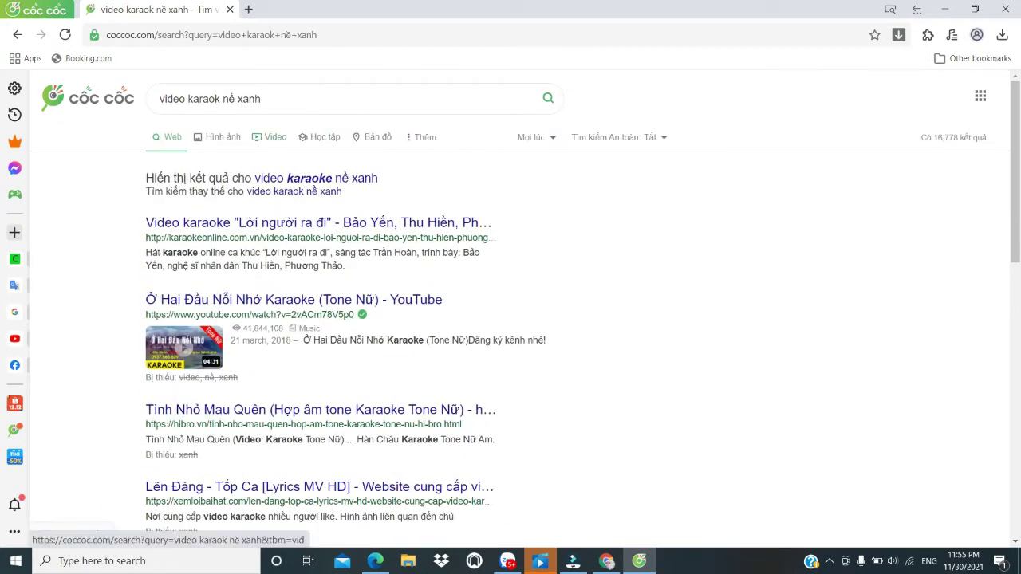
click(272, 137)
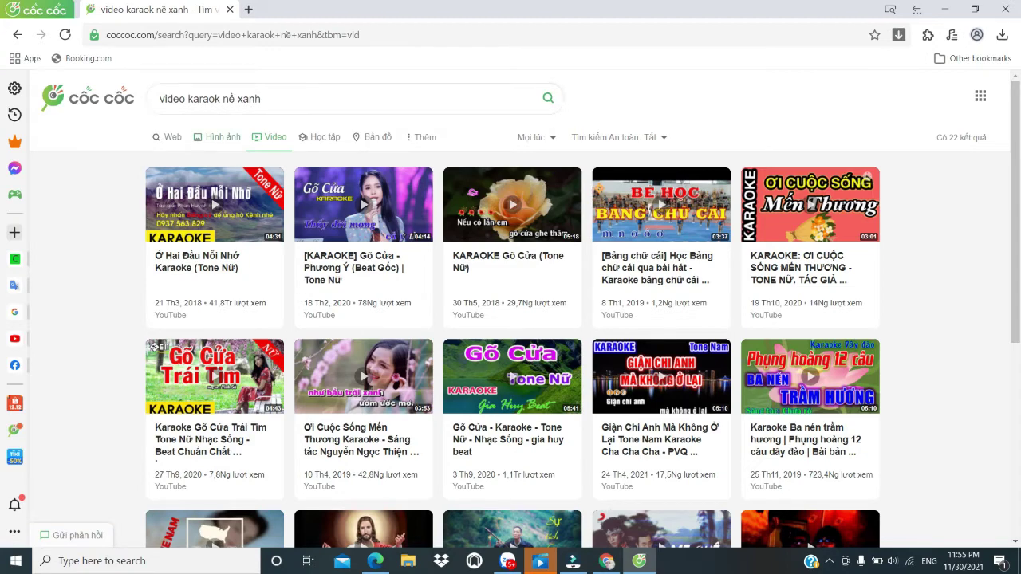
text(n)
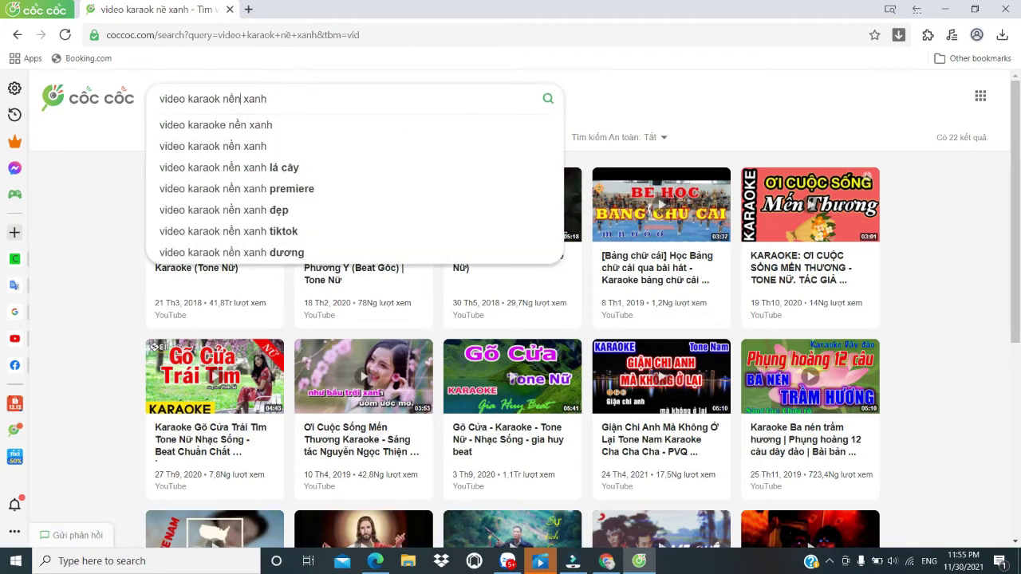
key(Return)
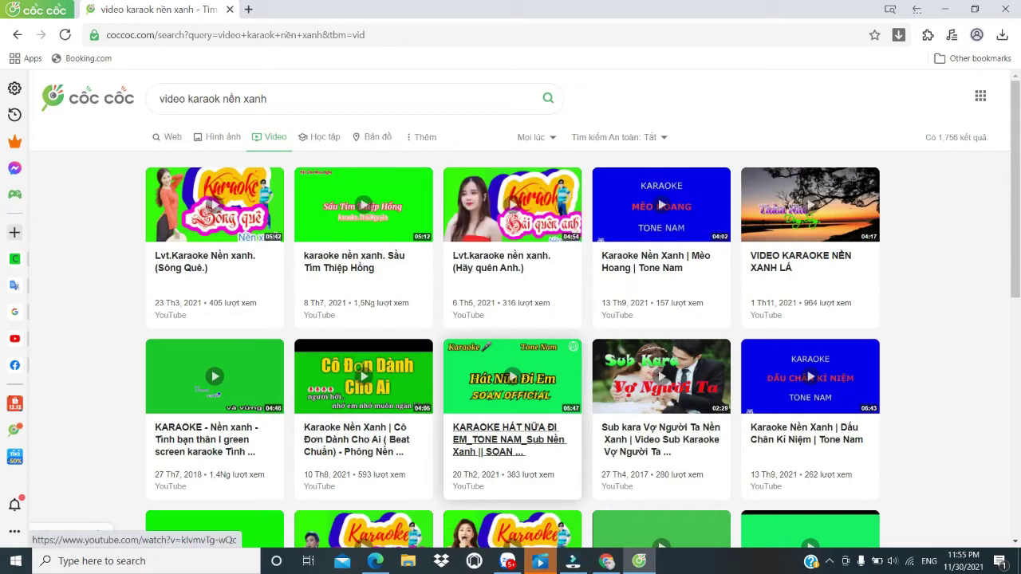
Browse the video results for karaoke videos with a green or blue background.
scroll(503, 479, down, 1)
scroll(511, 479, down, 3)
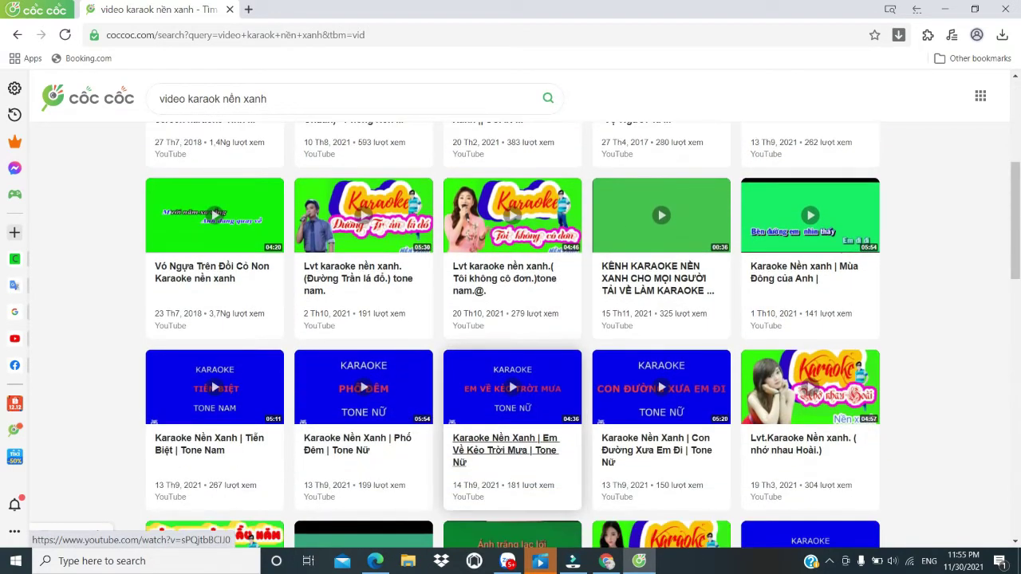
scroll(510, 351, down, 4)
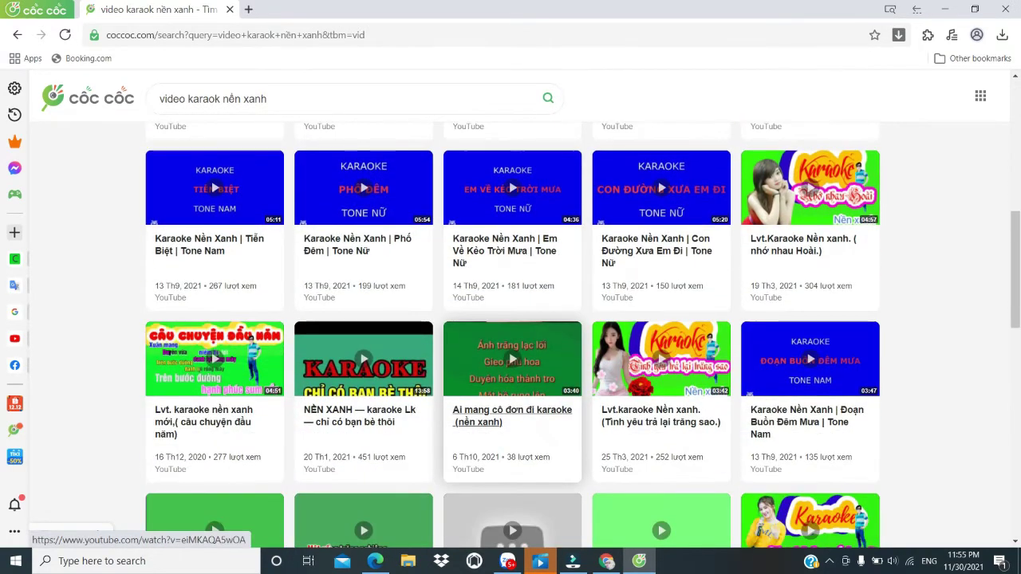
scroll(363, 442, up, 4)
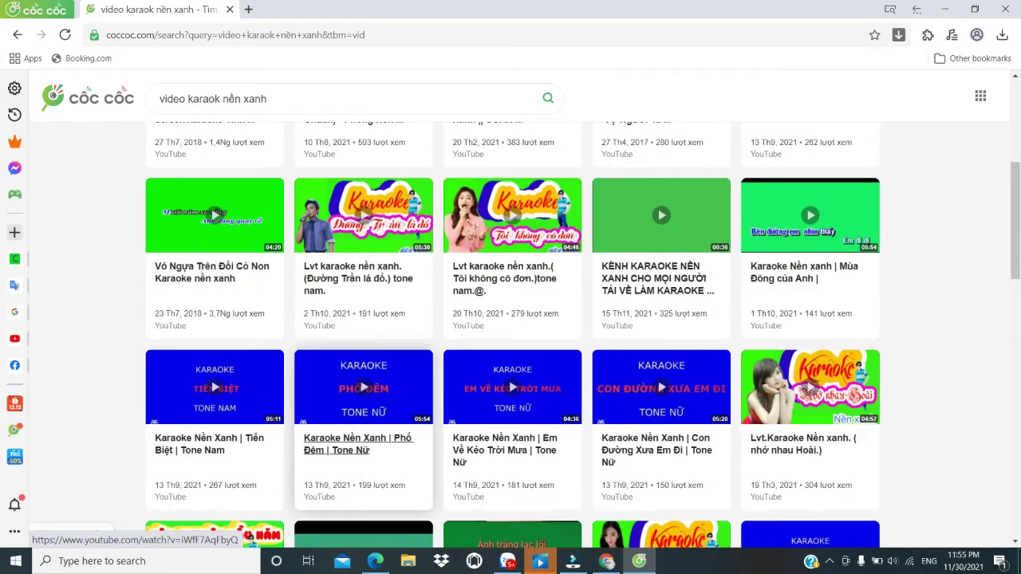
scroll(363, 447, up, 3)
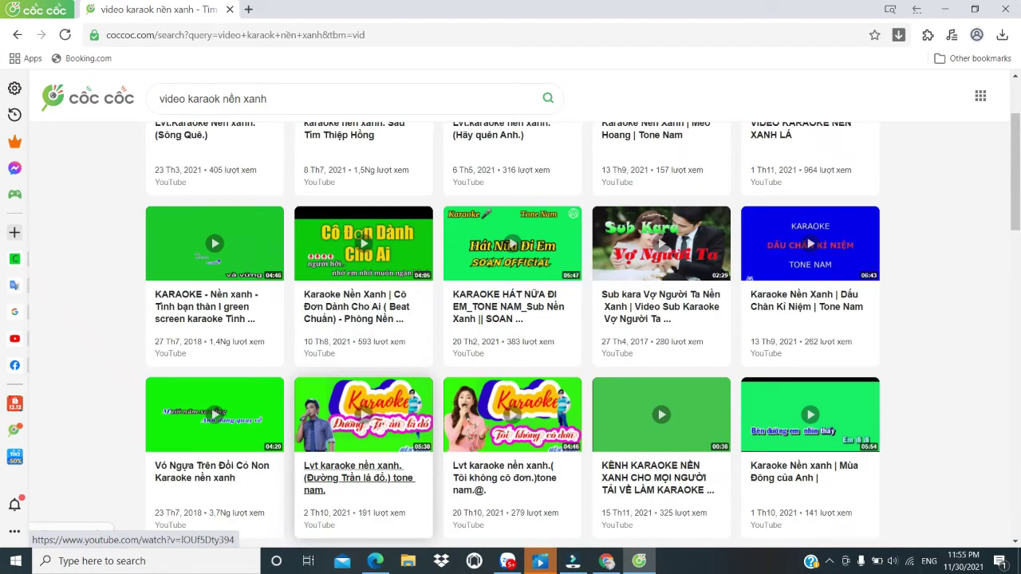
scroll(363, 487, down, 6)
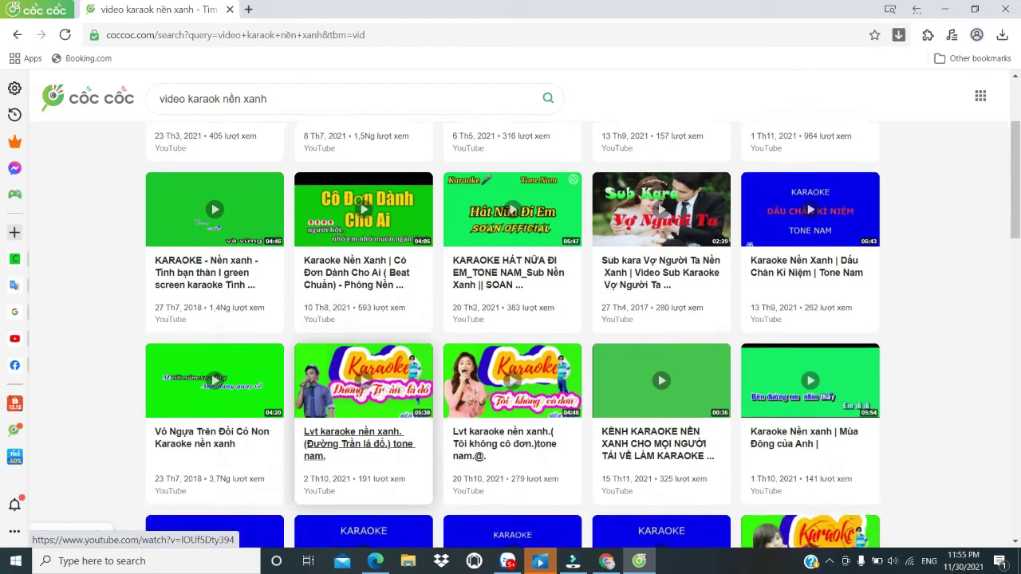
scroll(363, 519, down, 3)
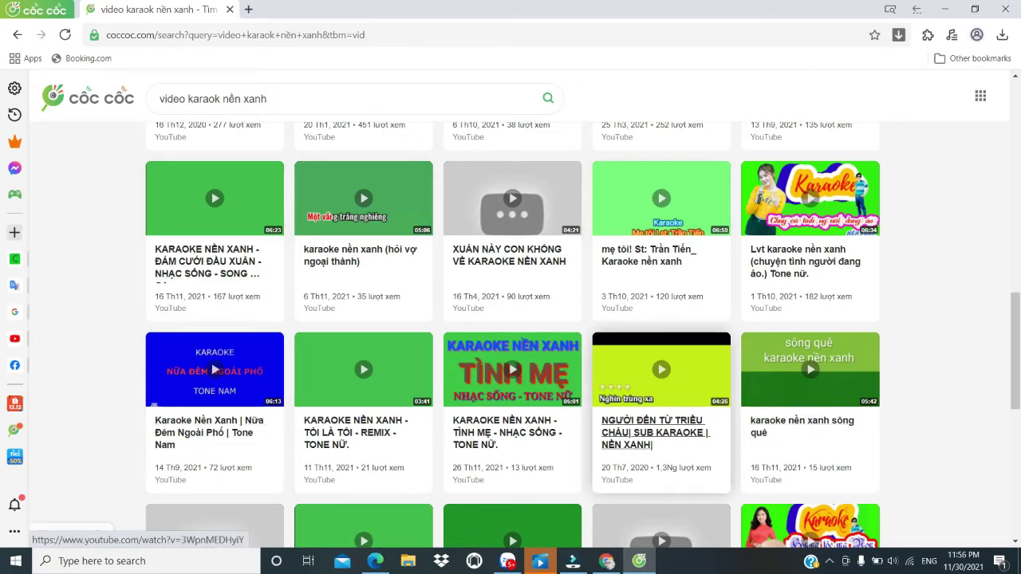
scroll(661, 430, down, 2)
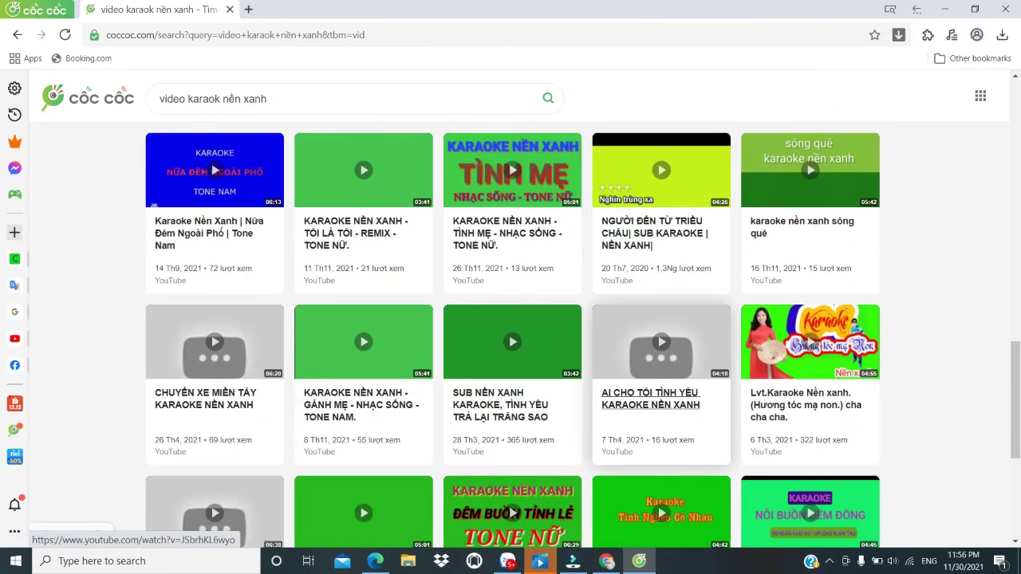
scroll(662, 351, up, 7)
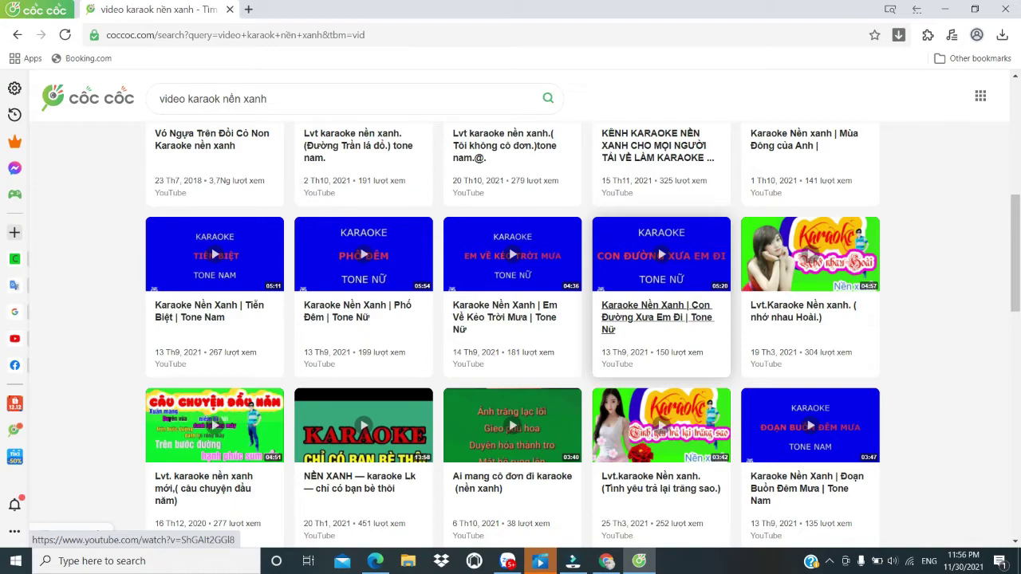
Finish looking over the green- and blue-background karaoke video results and close the Cốc Cốc browser.
scroll(661, 375, up, 4)
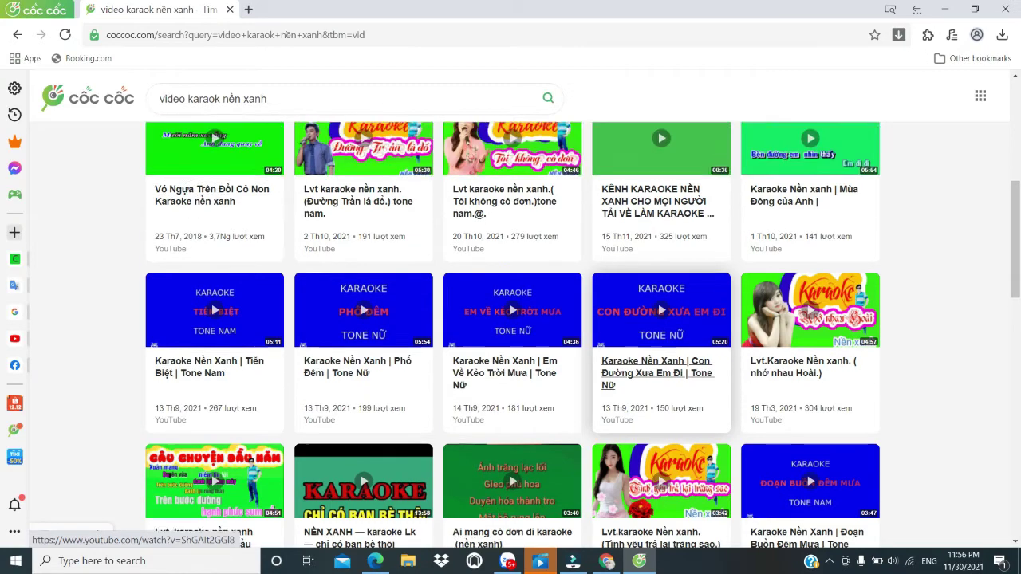
scroll(661, 439, up, 2)
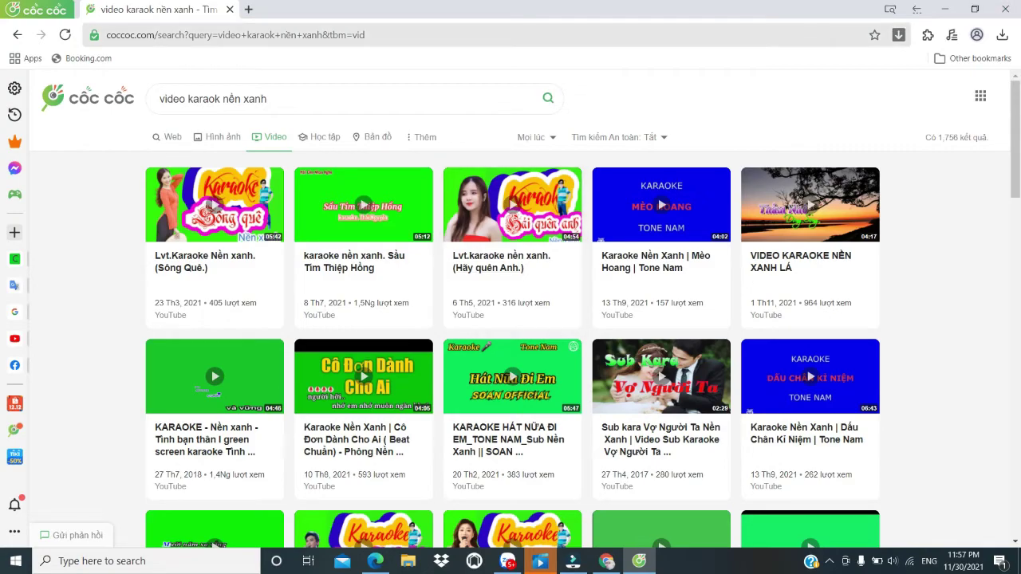
scroll(511, 311, down, 3)
scroll(512, 334, down, 9)
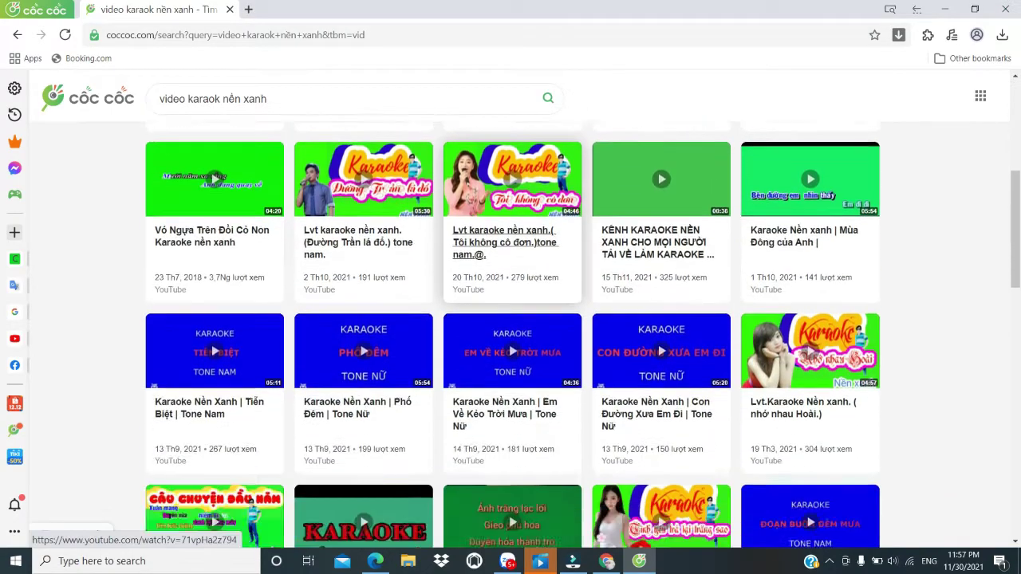
scroll(512, 335, up, 12)
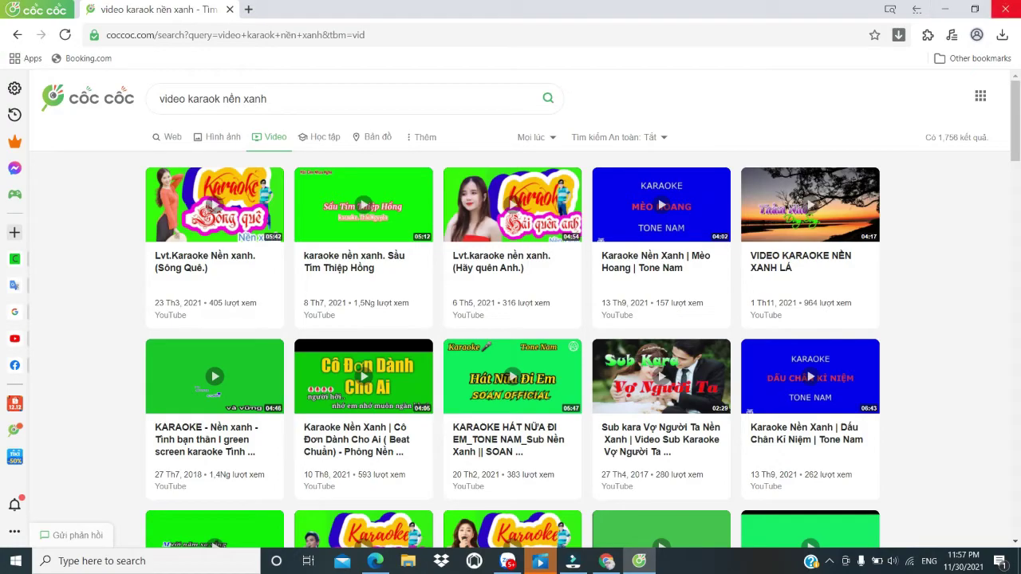
click(1003, 9)
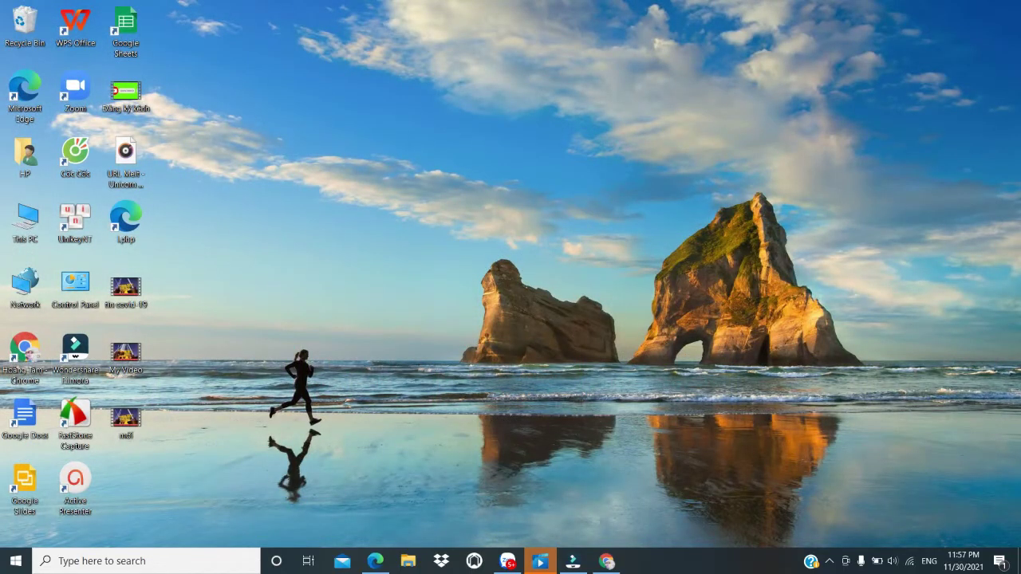
Open Google Chrome, search for "pixabay" in video results and open Pixabay's free videos page.
double_click(25, 349)
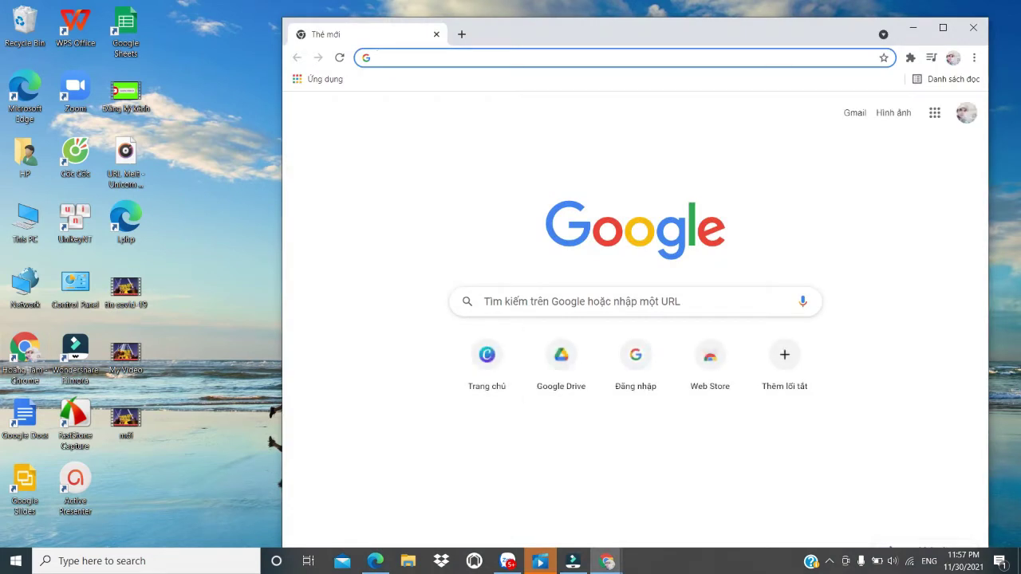
click(558, 301)
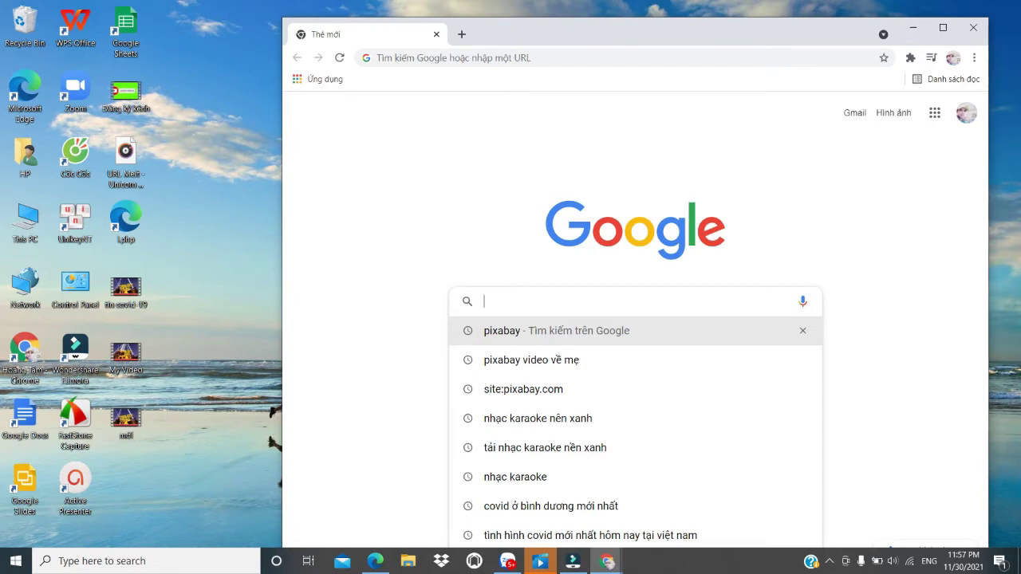
click(550, 330)
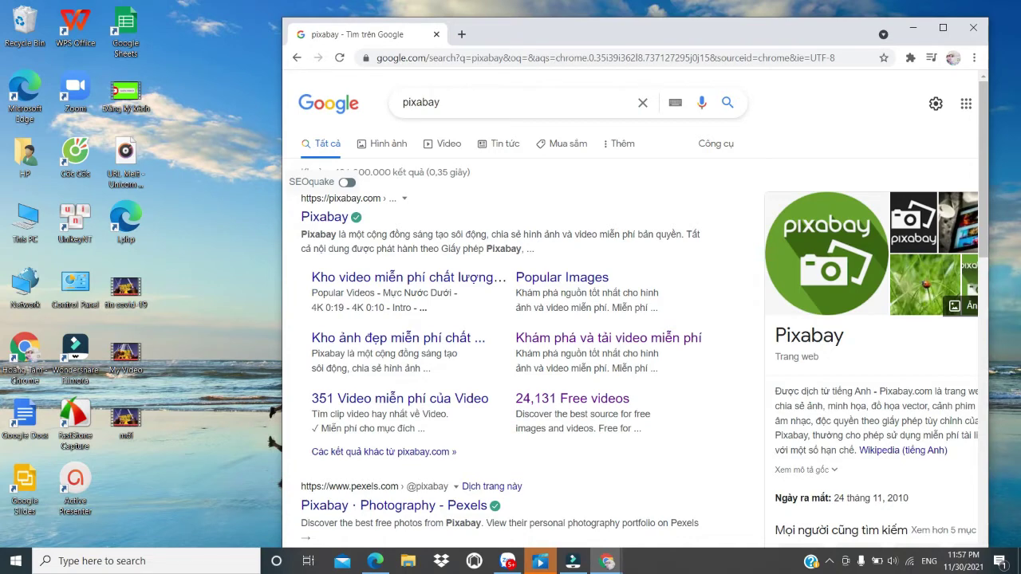
key(F5)
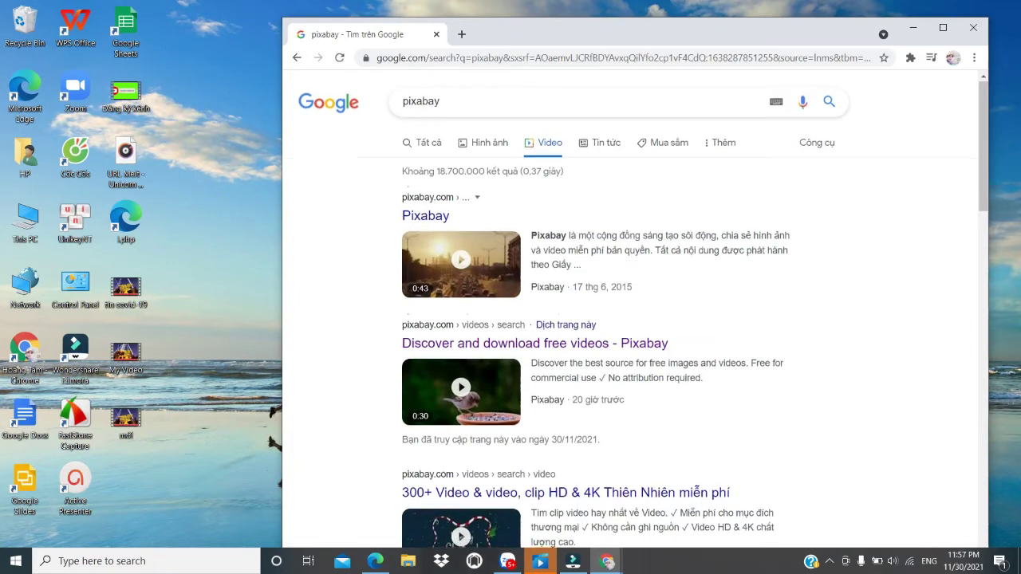
scroll(630, 319, down, 3)
scroll(630, 319, up, 2)
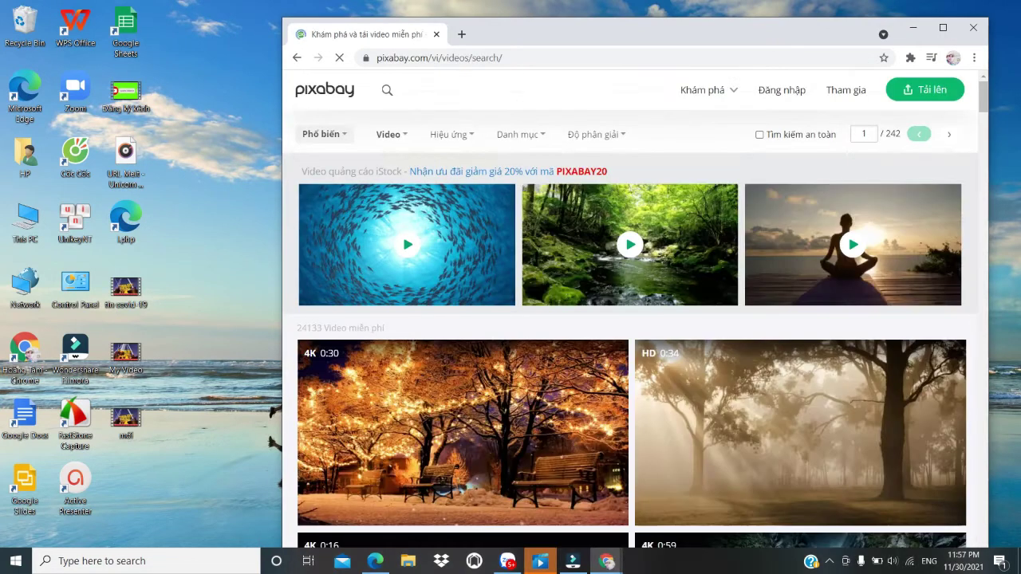
Browse Pixabay's free videos for scenery clips usable as a karaoke background and return to Filmora.
scroll(402, 233, down, 3)
scroll(632, 319, down, 1)
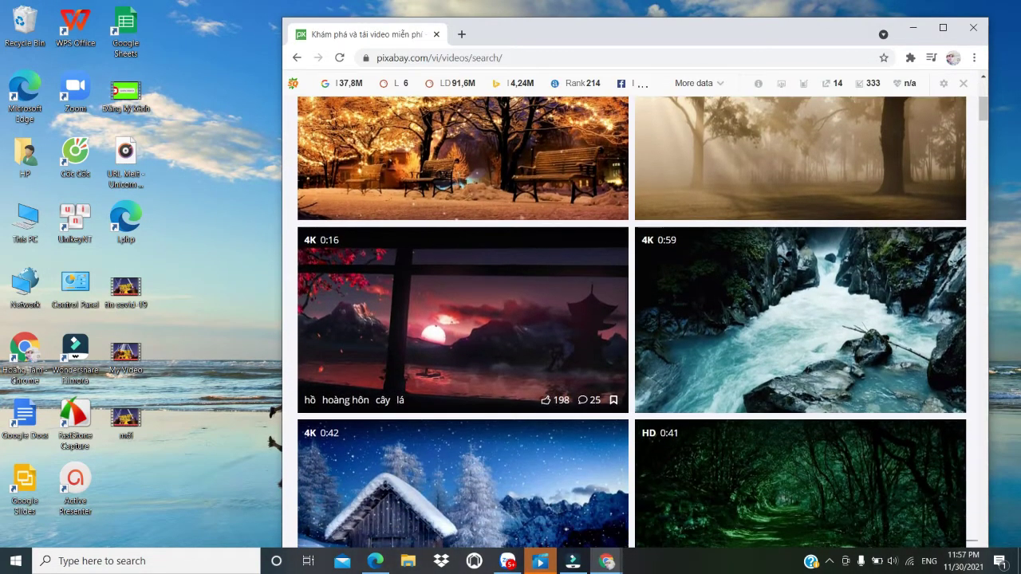
scroll(631, 319, down, 3)
scroll(631, 319, down, 6)
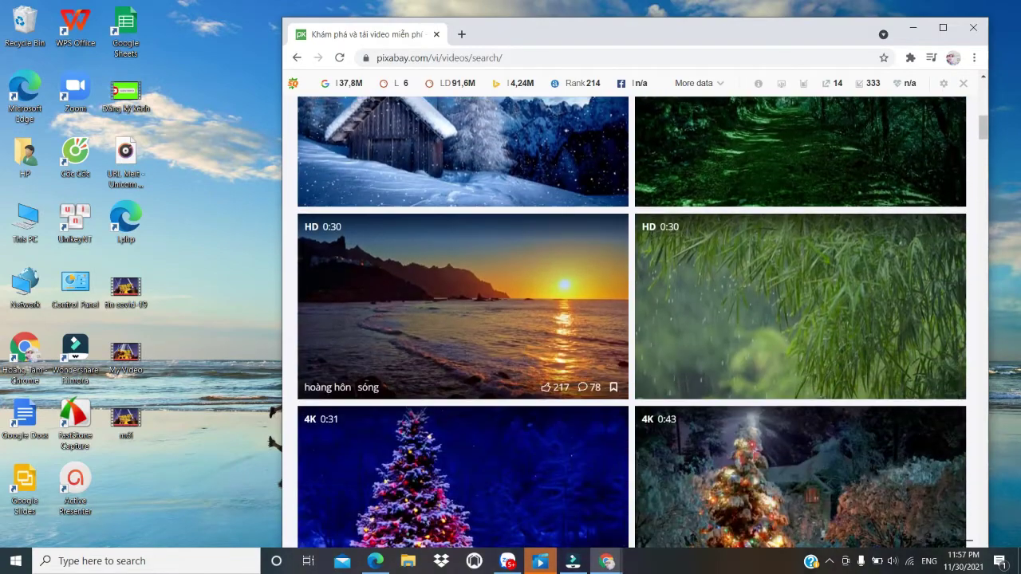
scroll(632, 319, down, 4)
scroll(632, 319, down, 8)
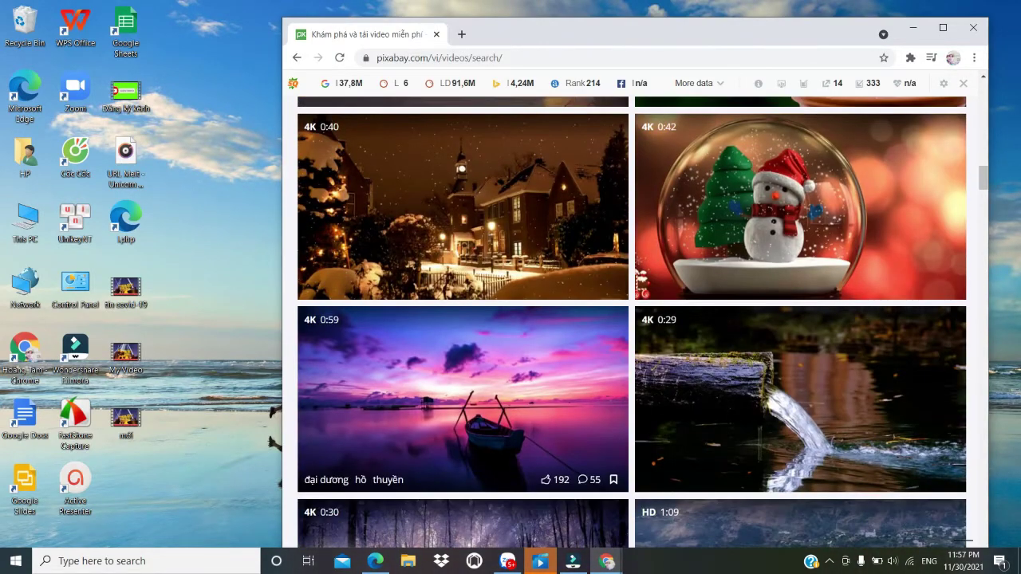
scroll(632, 319, down, 3)
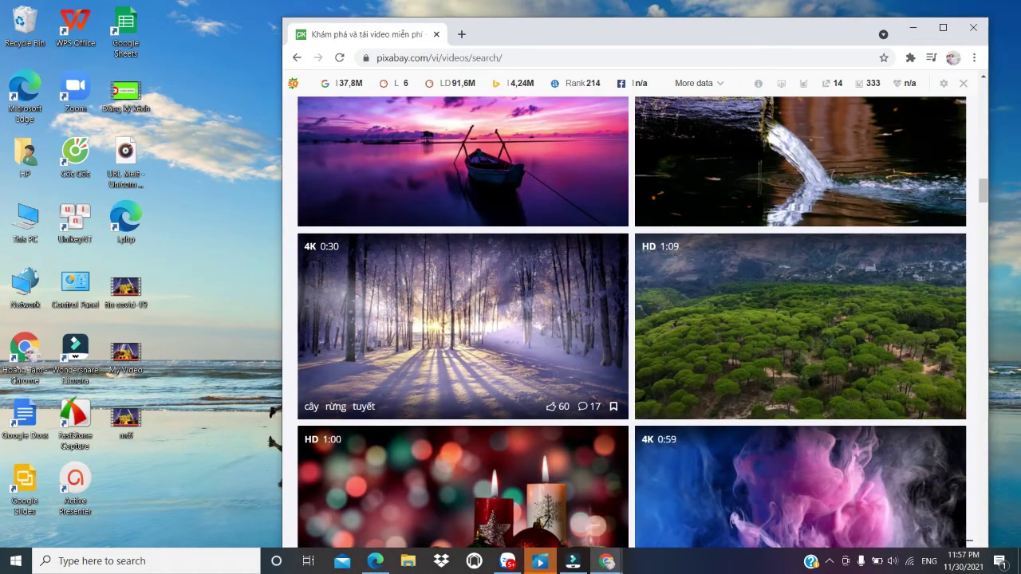
scroll(632, 319, down, 3)
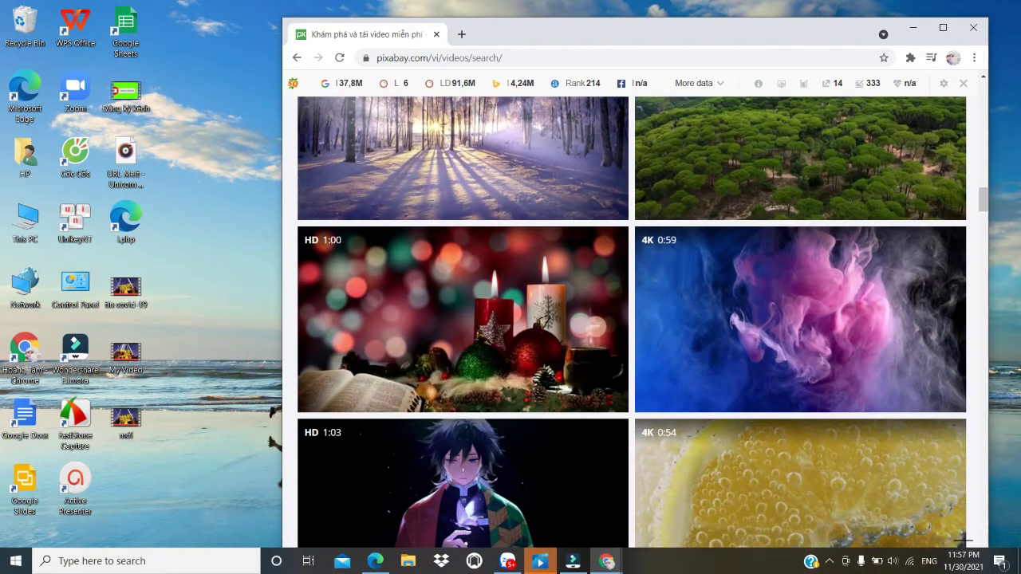
scroll(632, 319, down, 3)
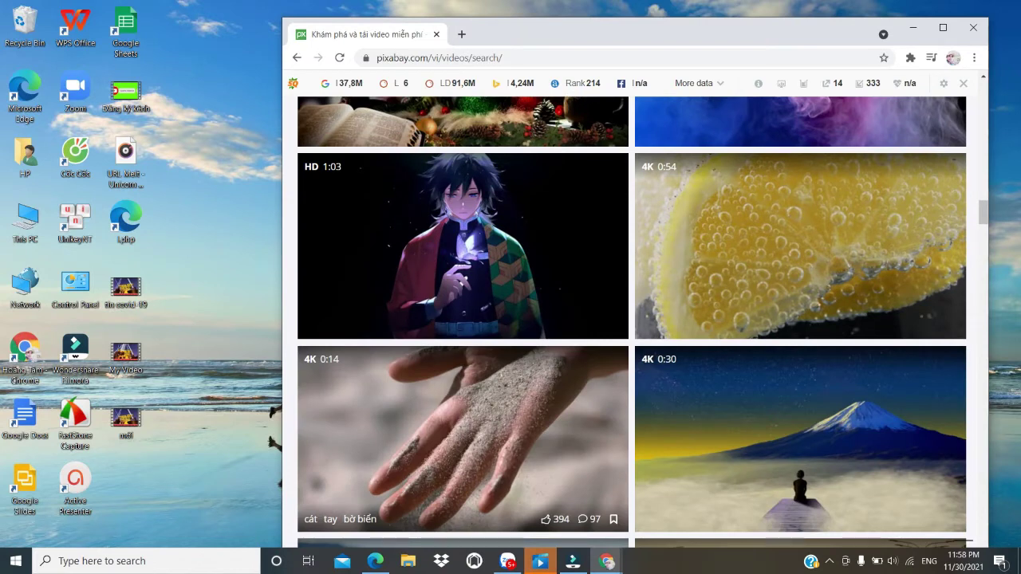
scroll(463, 399, down, 3)
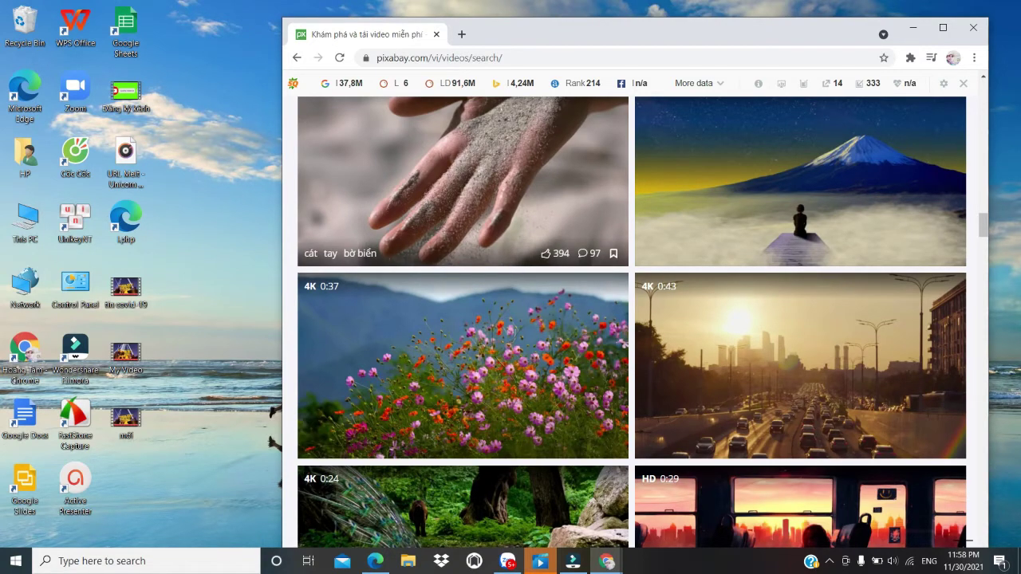
scroll(462, 366, up, 2)
scroll(630, 323, up, 2)
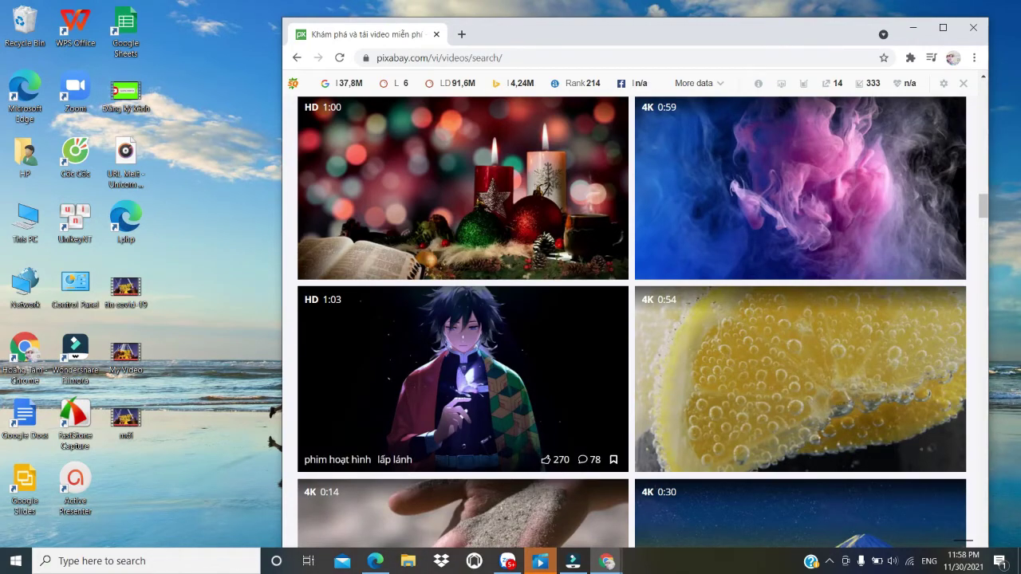
scroll(632, 322, up, 6)
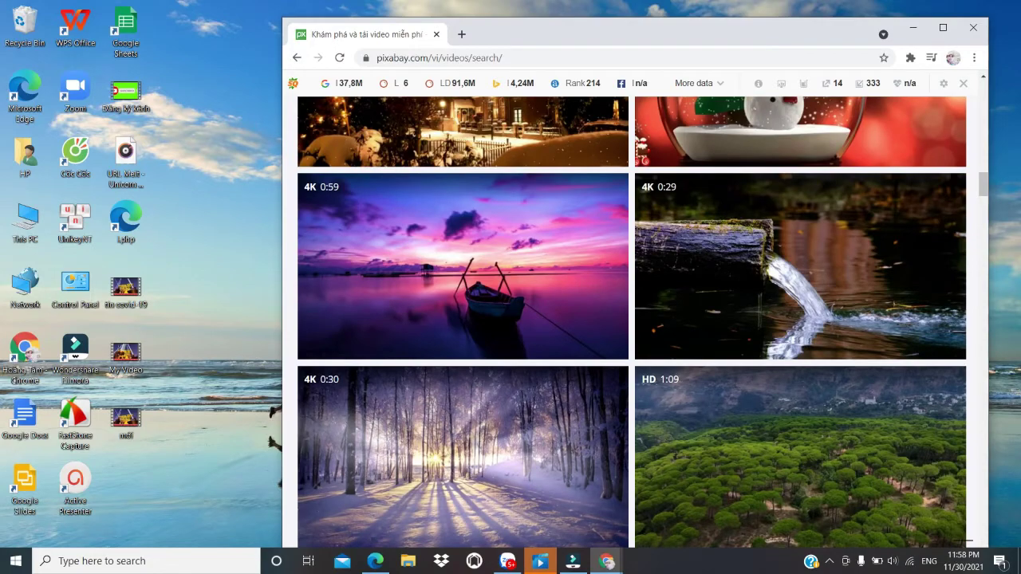
scroll(463, 271, up, 2)
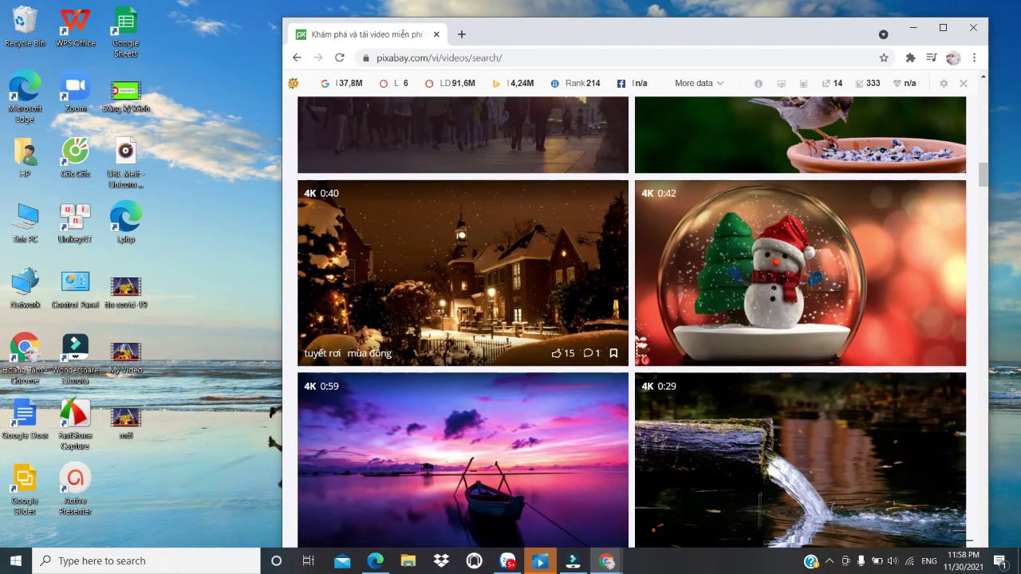
scroll(631, 323, up, 8)
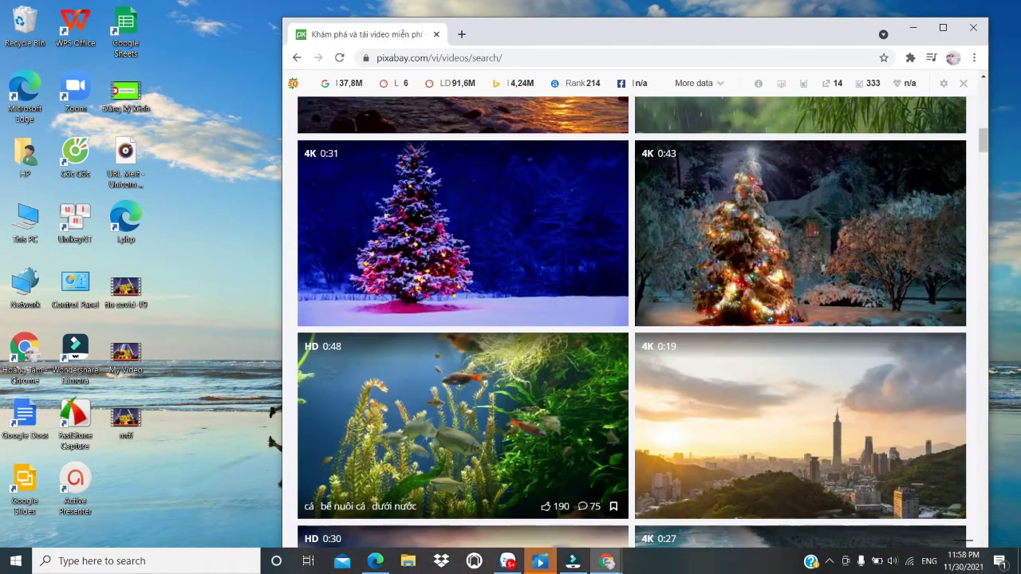
scroll(632, 323, up, 12)
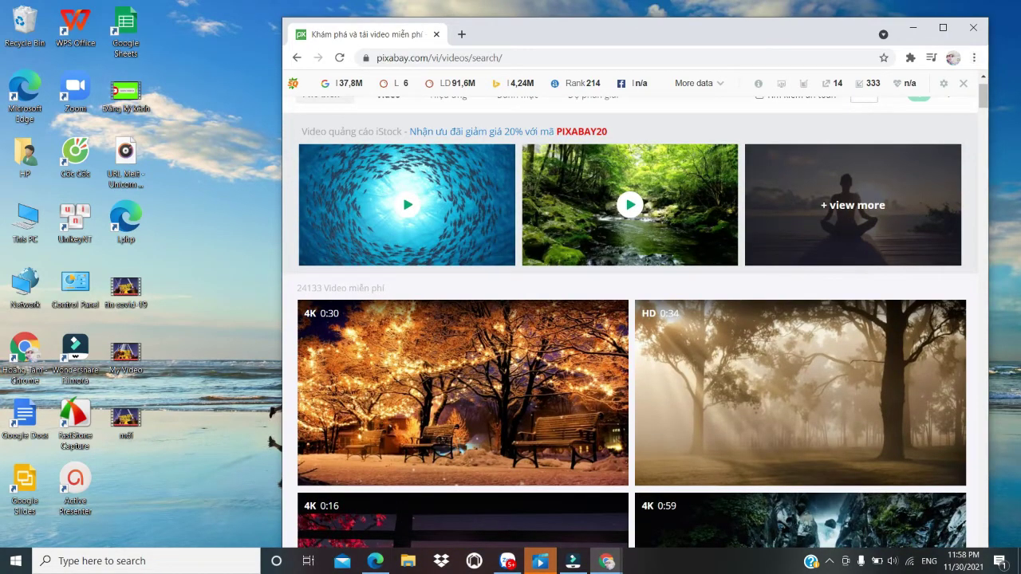
click(913, 28)
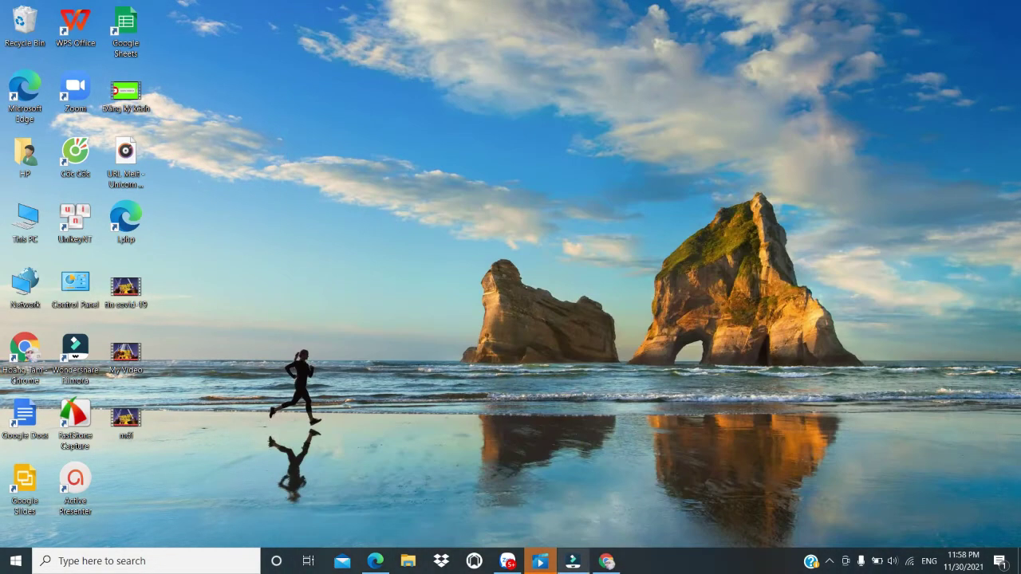
click(573, 561)
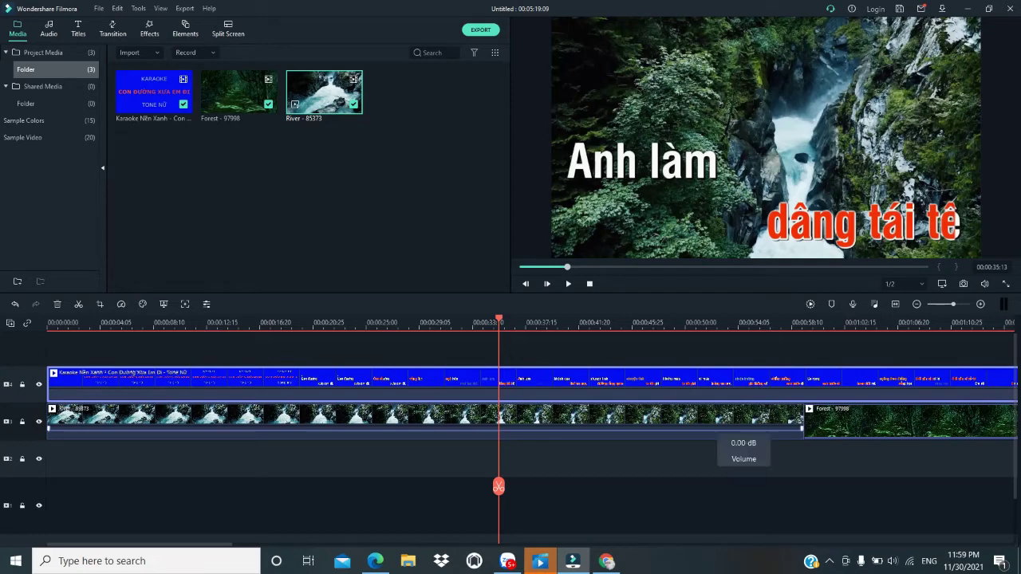
Switch to Microsoft Edge and look through the channel's uploaded videos in YouTube Studio's content list.
key(super+d)
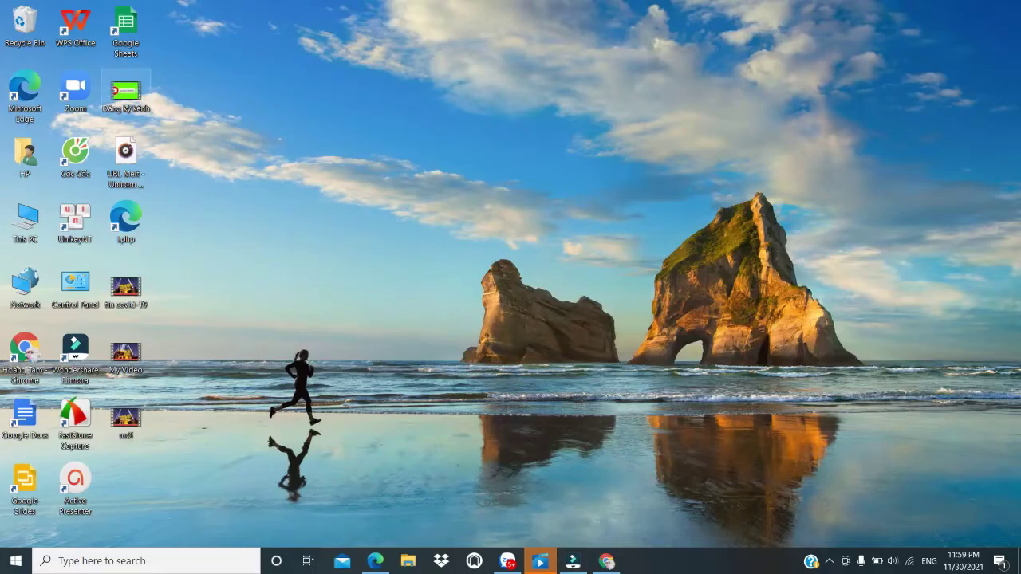
click(374, 561)
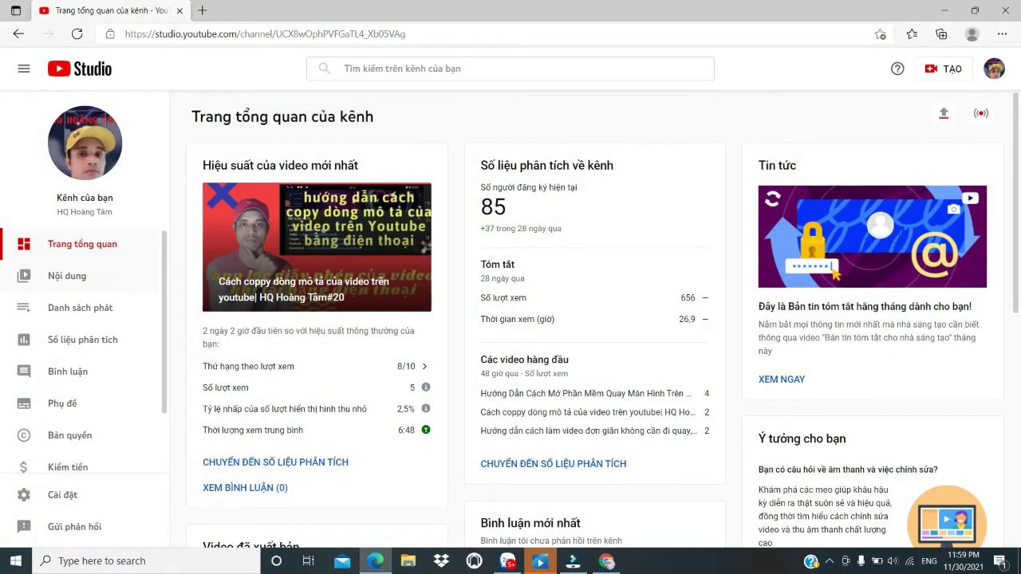
click(67, 275)
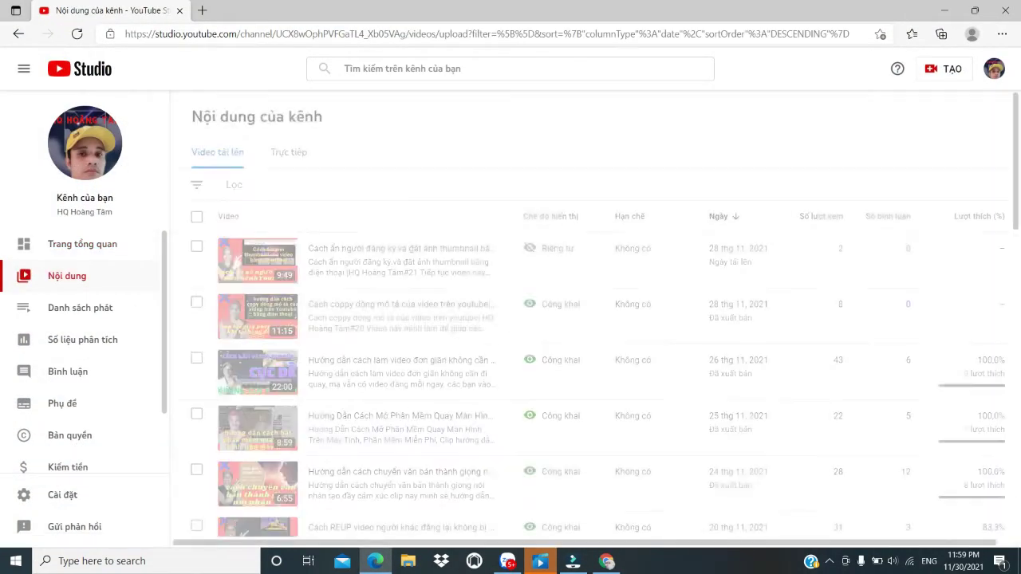
scroll(353, 323, down, 3)
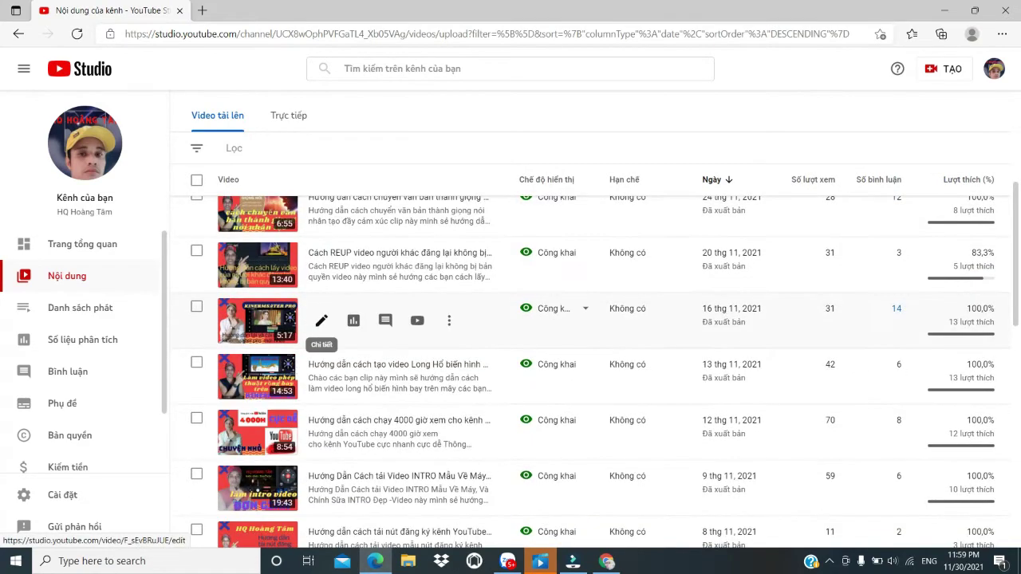
scroll(335, 319, down, 5)
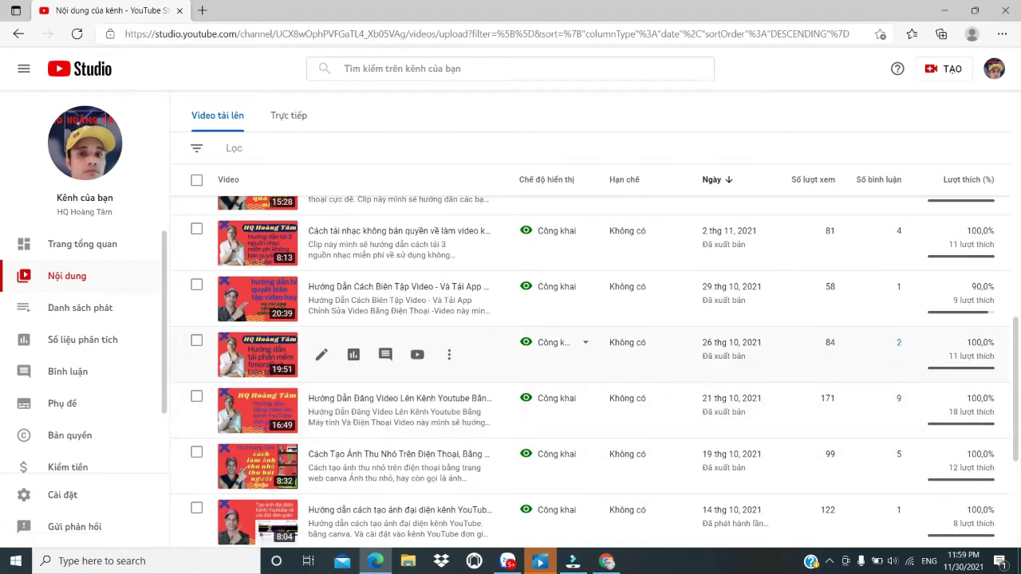
scroll(382, 351, up, 3)
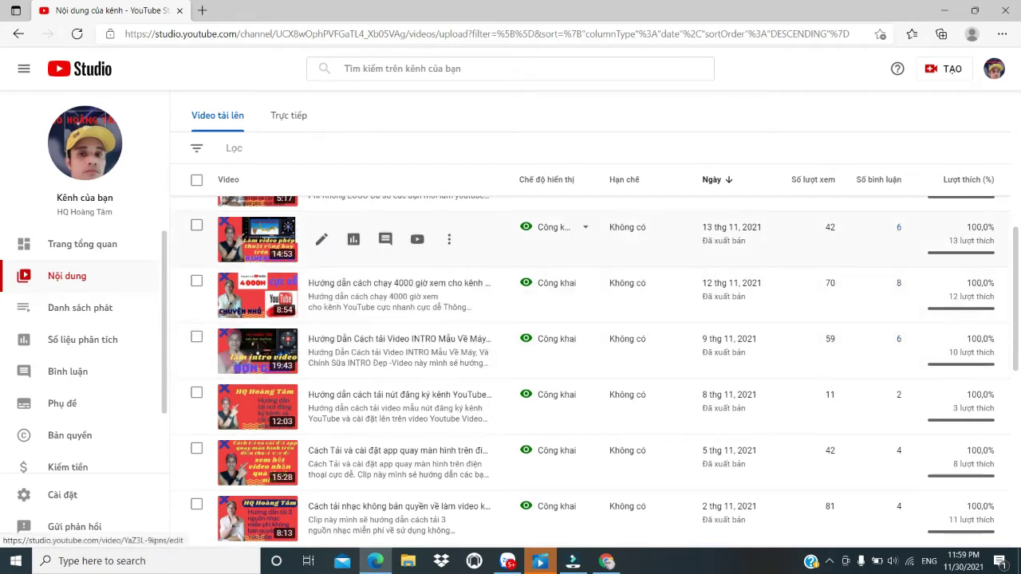
scroll(571, 372, up, 1)
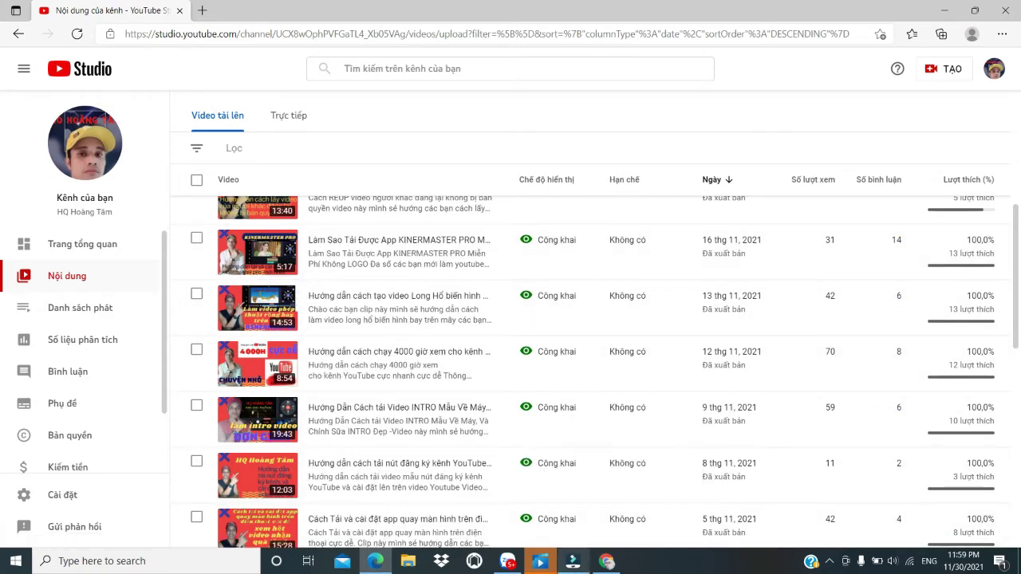
Switch back to Filmora, scrub through the keyed karaoke lyrics over the river footage, and return the playhead to the start.
click(573, 561)
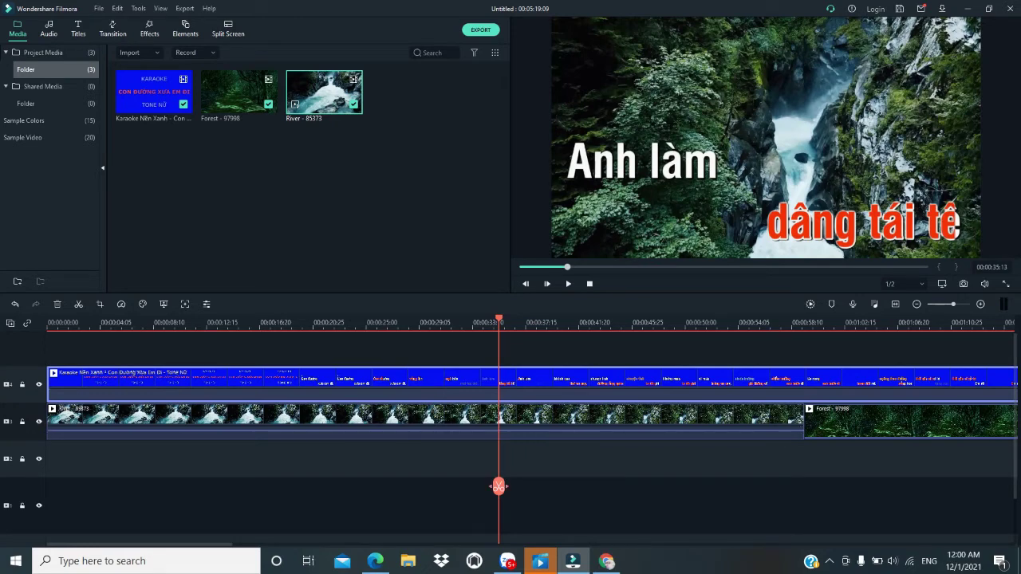
drag(497, 485, 727, 522)
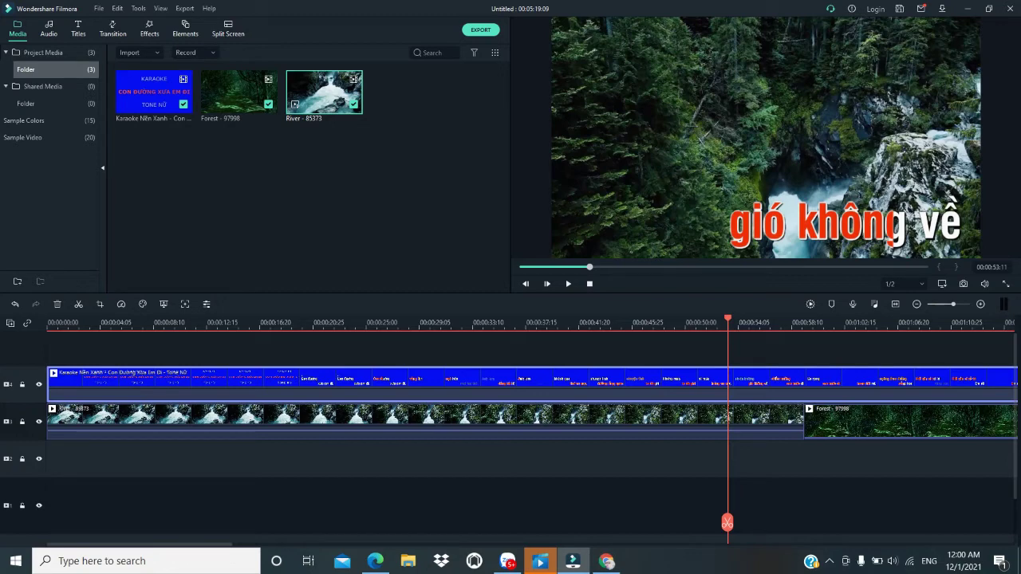
drag(727, 522, 48, 506)
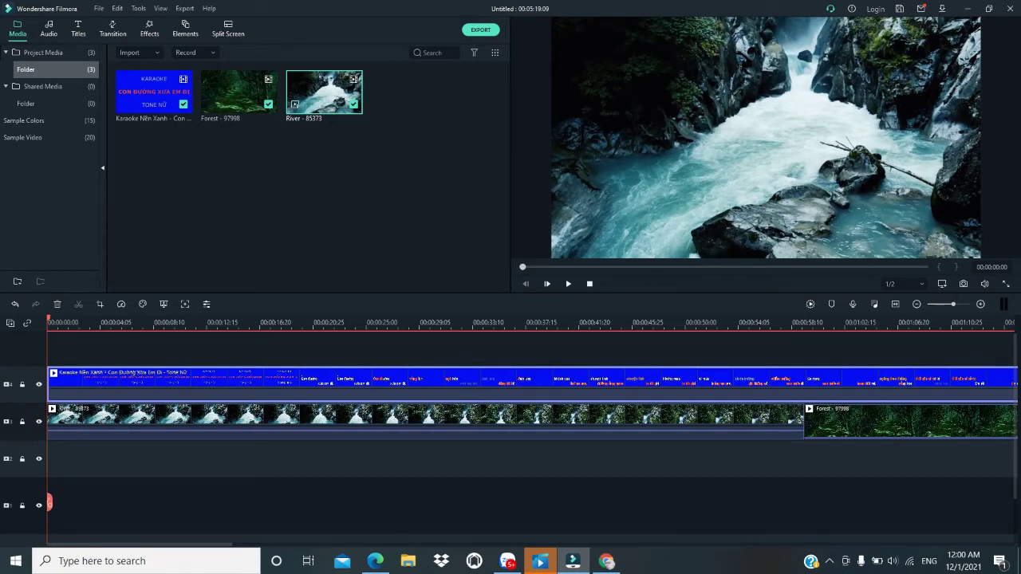
Add a Default Title at the start of the timeline on the track above the karaoke clip.
key(alt+3)
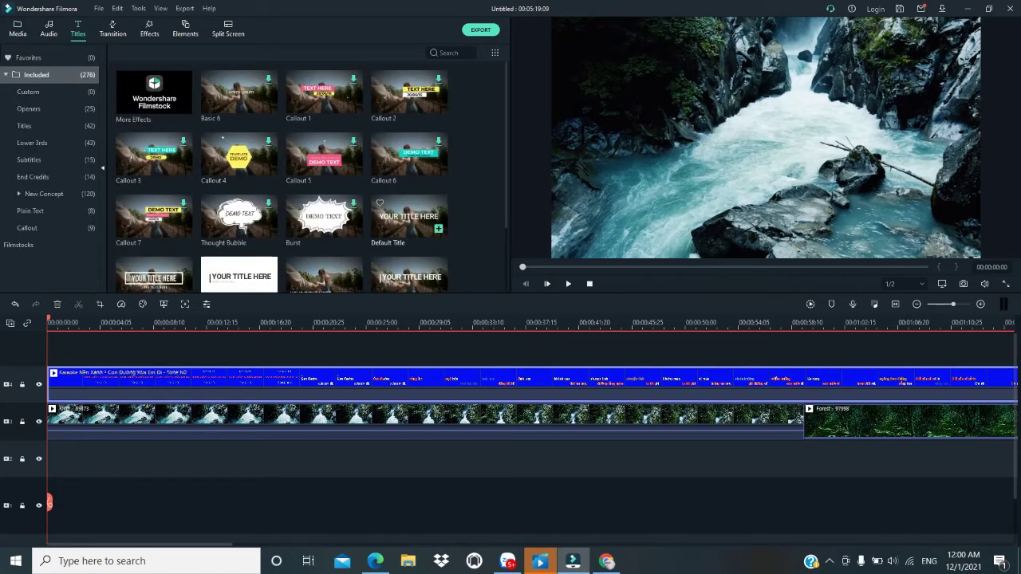
click(408, 216)
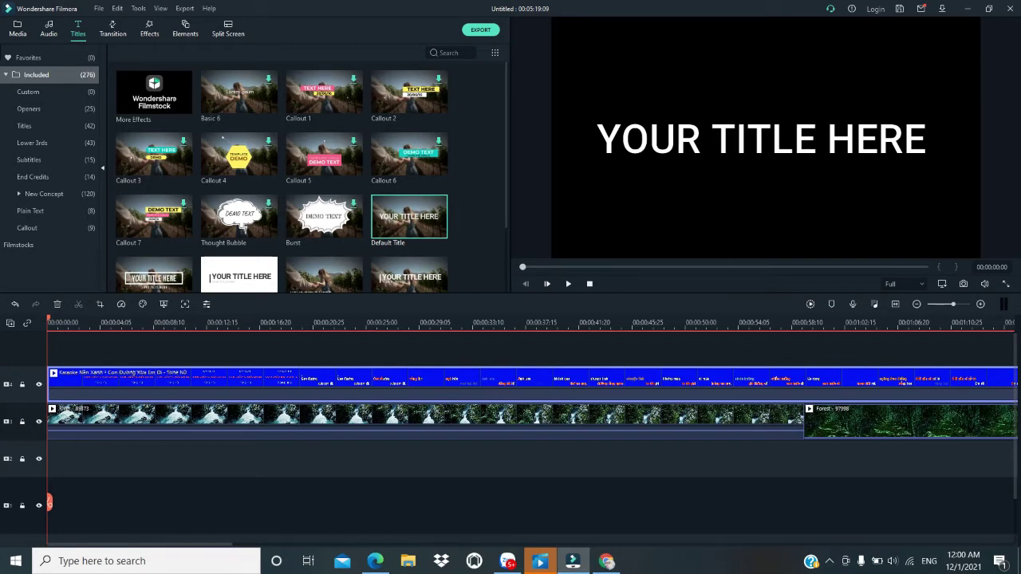
drag(408, 217, 79, 349)
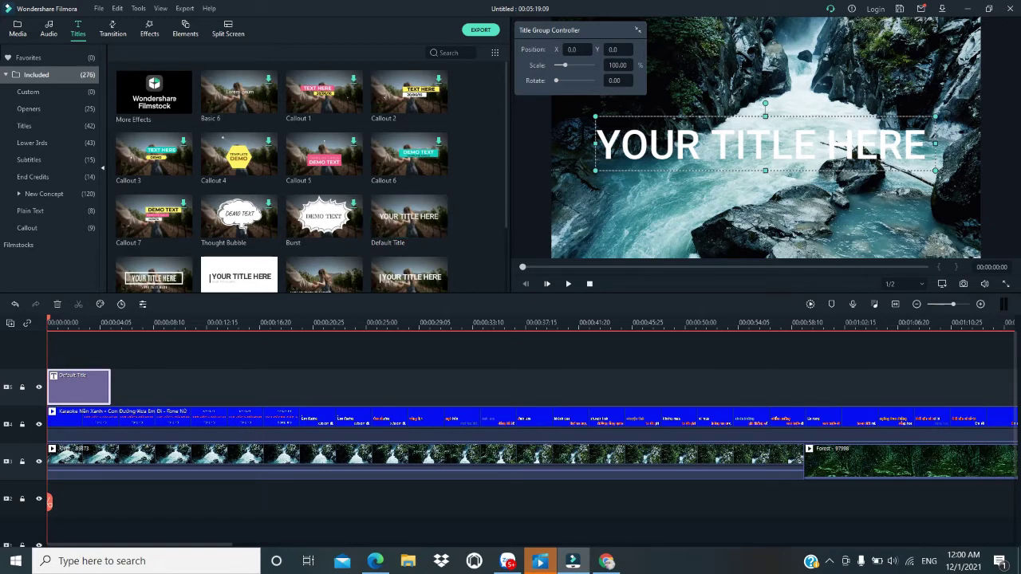
Replace the default title's placeholder text with the channel owner's name.
double_click(648, 144)
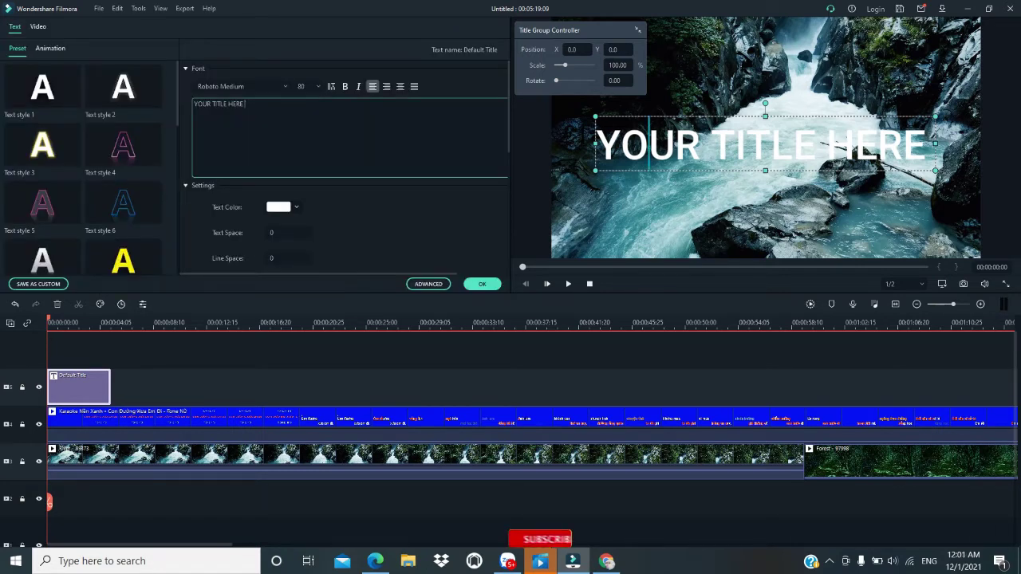
key(BackSpace)
key(BackSpace)
key(BackSpace)
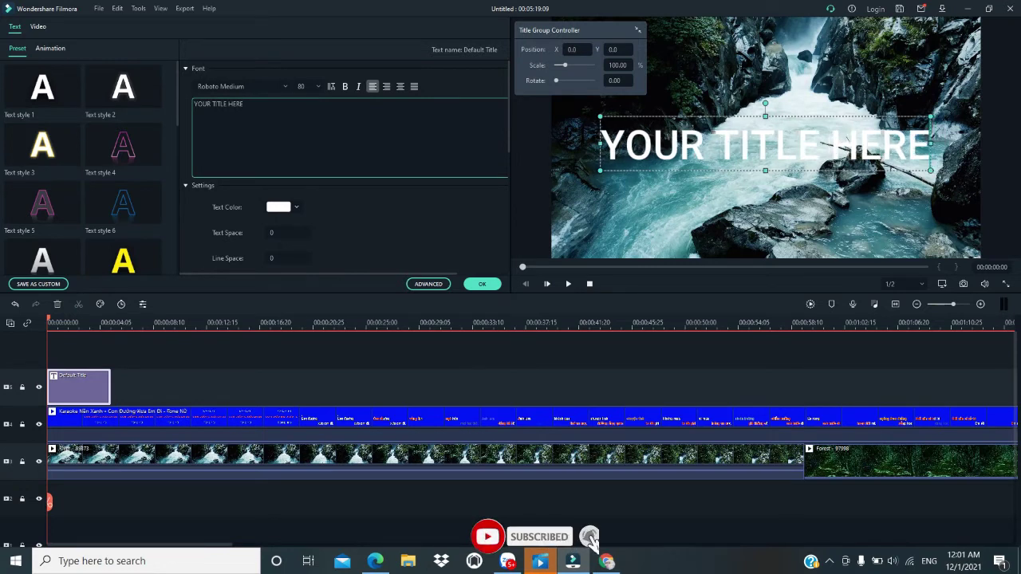
key(BackSpace)
key(BackSpace)
key(BackSpace)
key(BackSpace)
key(BackSpace)
key(BackSpace)
key(BackSpace)
key(BackSpace)
key(BackSpace)
key(BackSpace)
key(BackSpace)
key(BackSpace)
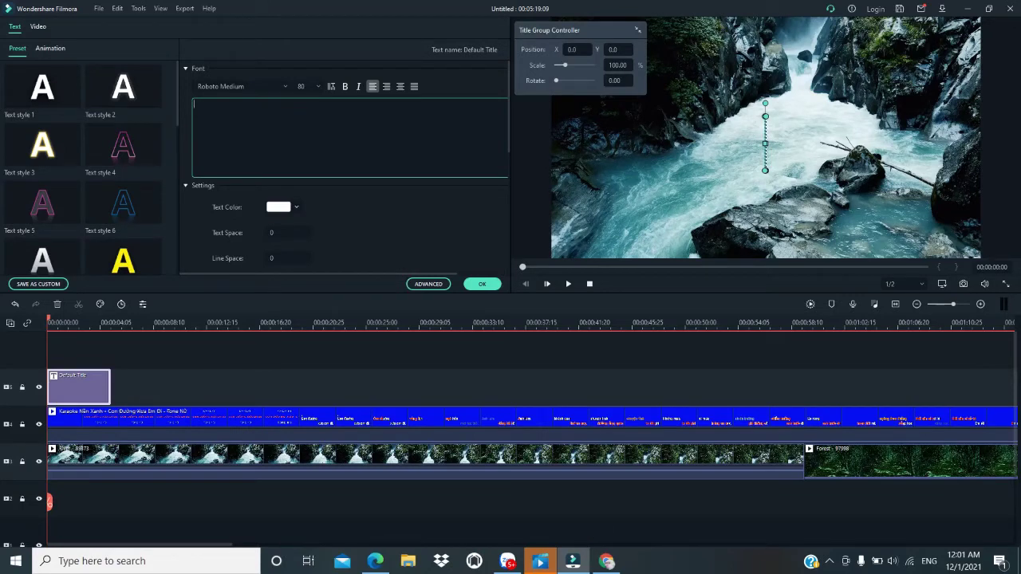
text(HQ)
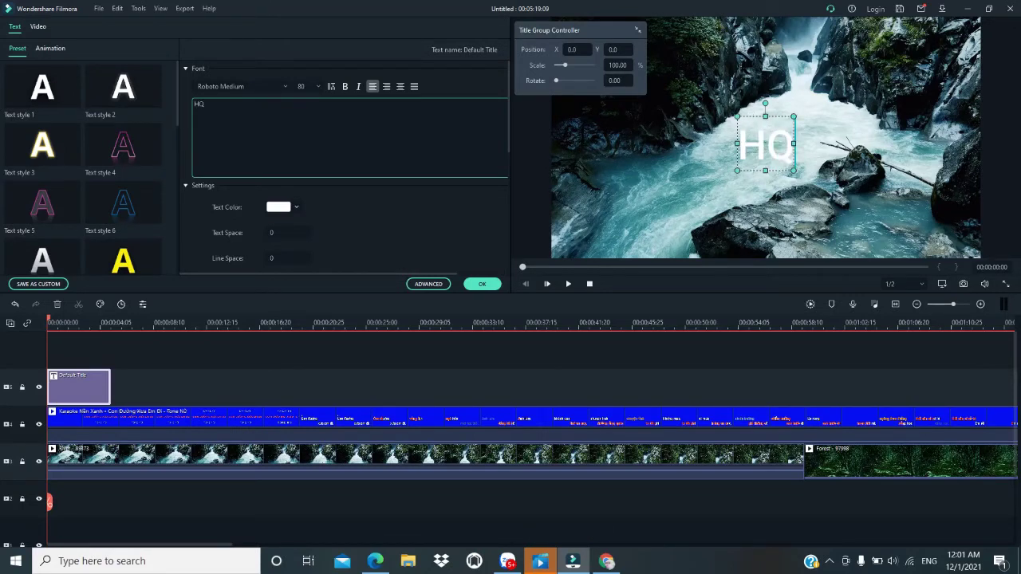
text(H)
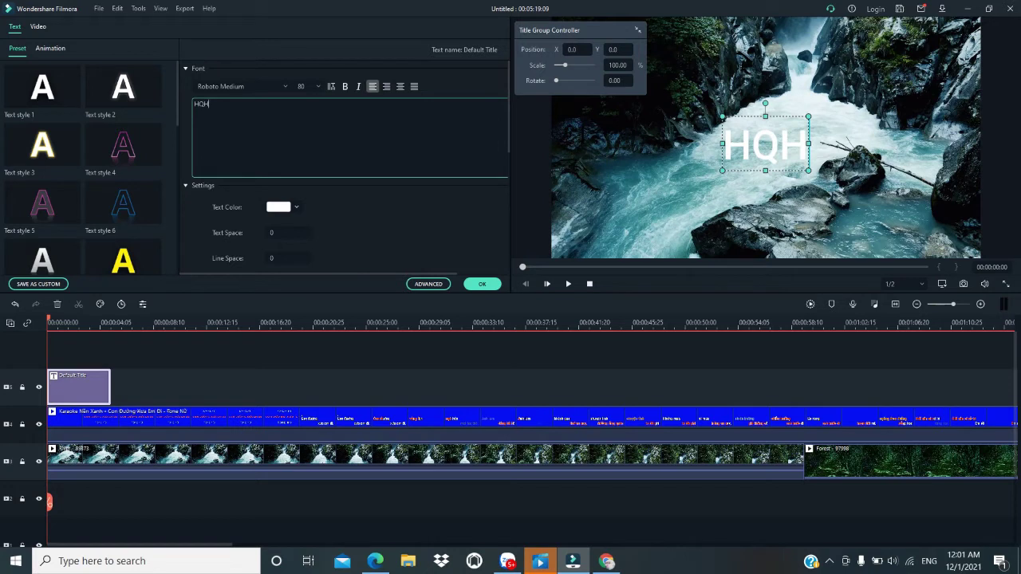
key(BackSpace)
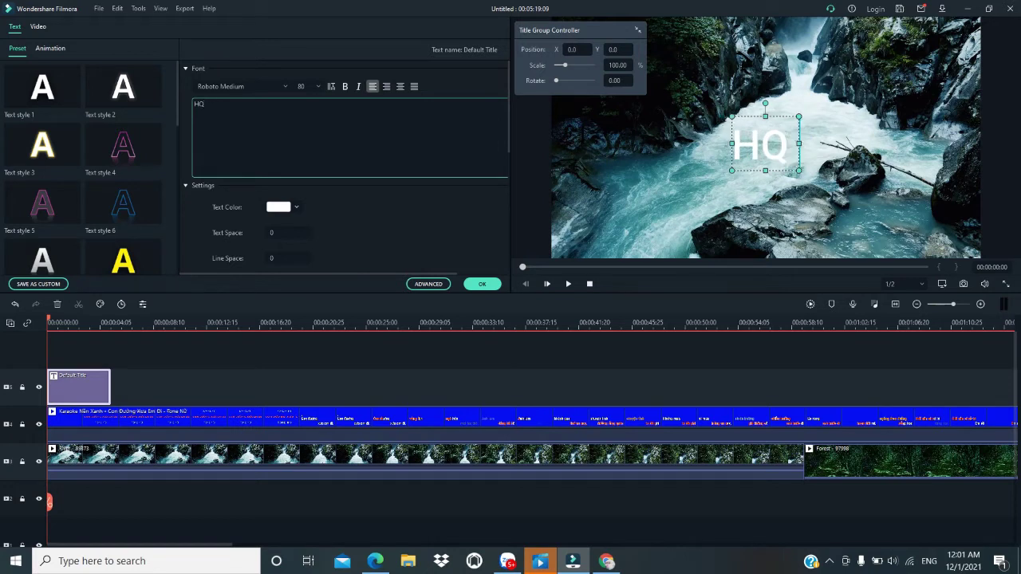
text(H)
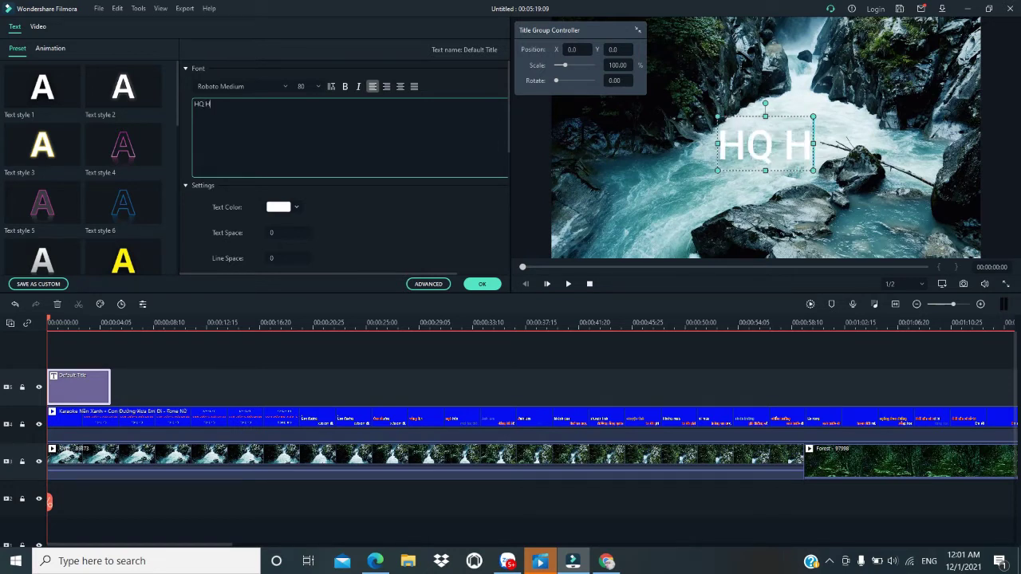
text(oang)
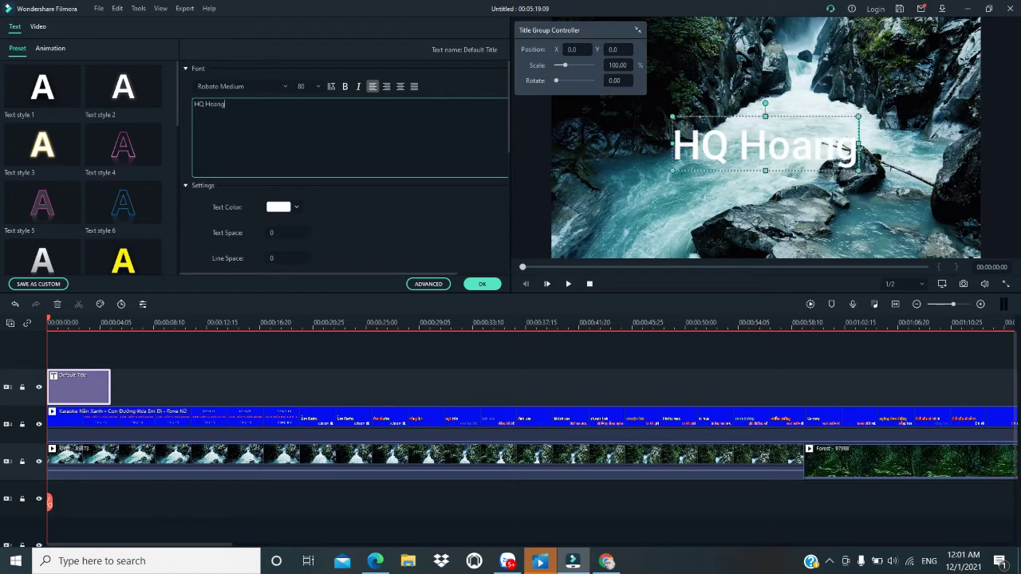
text(f tam)
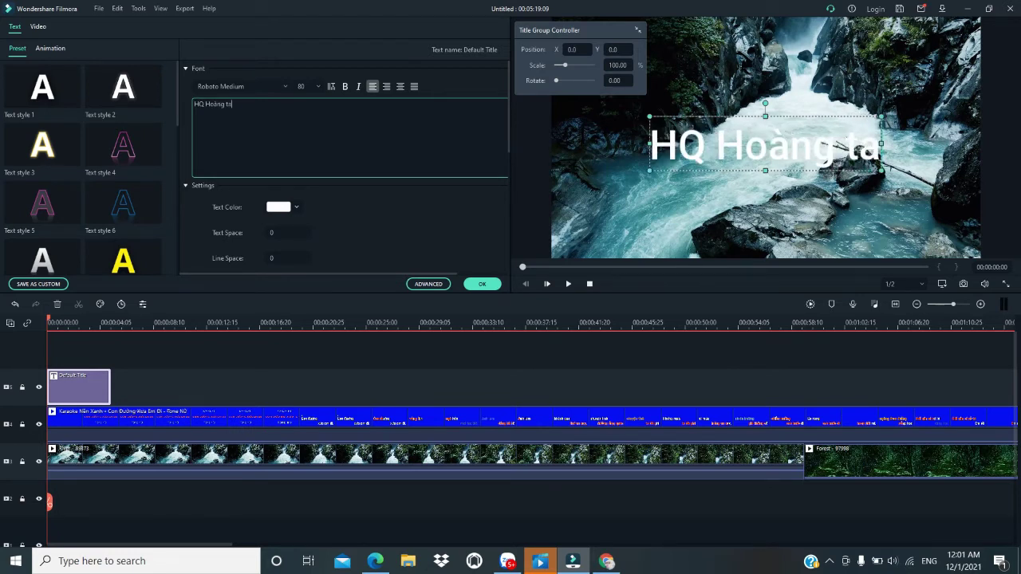
key(BackSpace)
key(BackSpace)
text(ama)
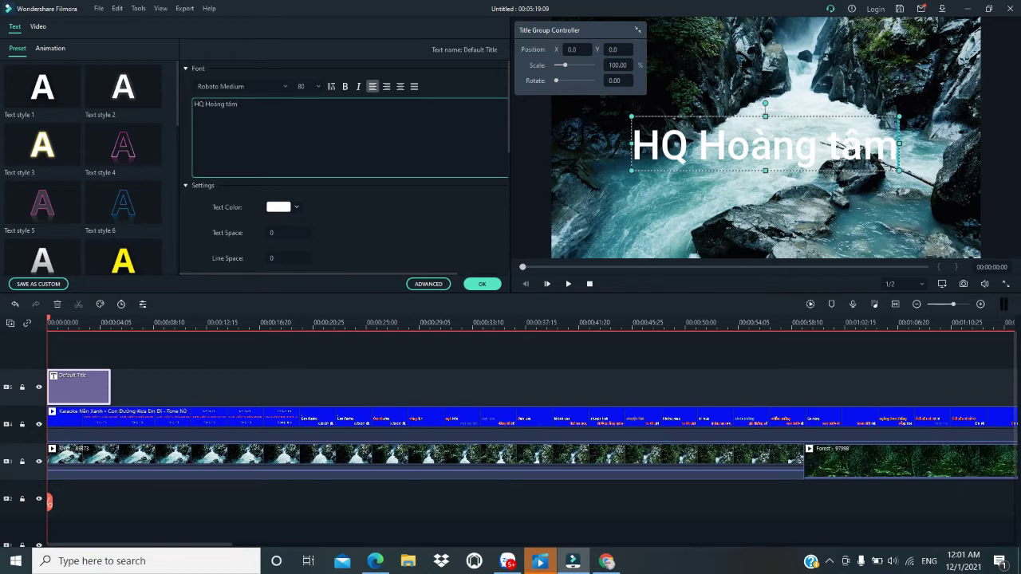
Colour the title text dark red, shrink it and place it in the upper-right corner of the video frame.
click(283, 206)
click(298, 247)
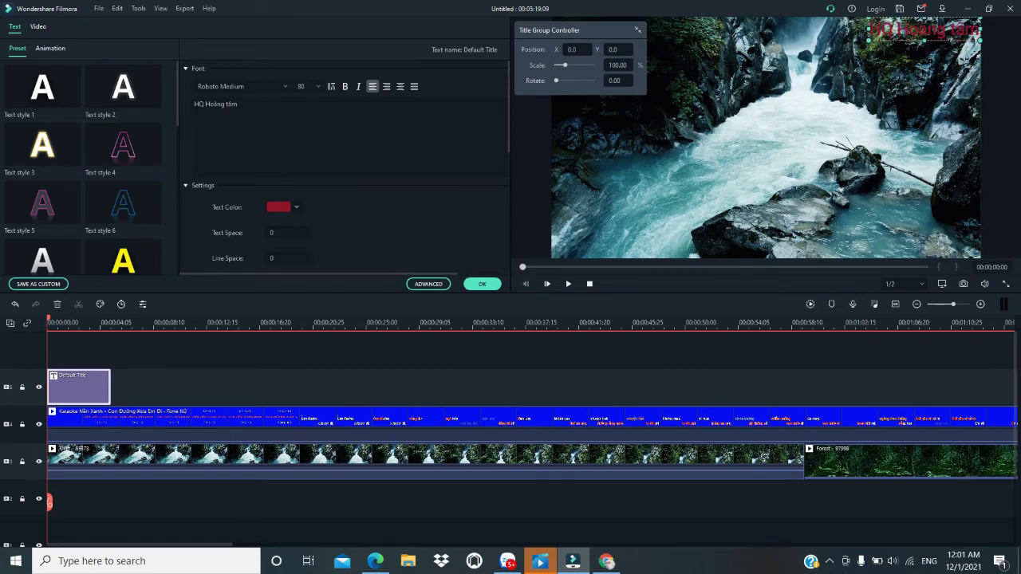
double_click(131, 413)
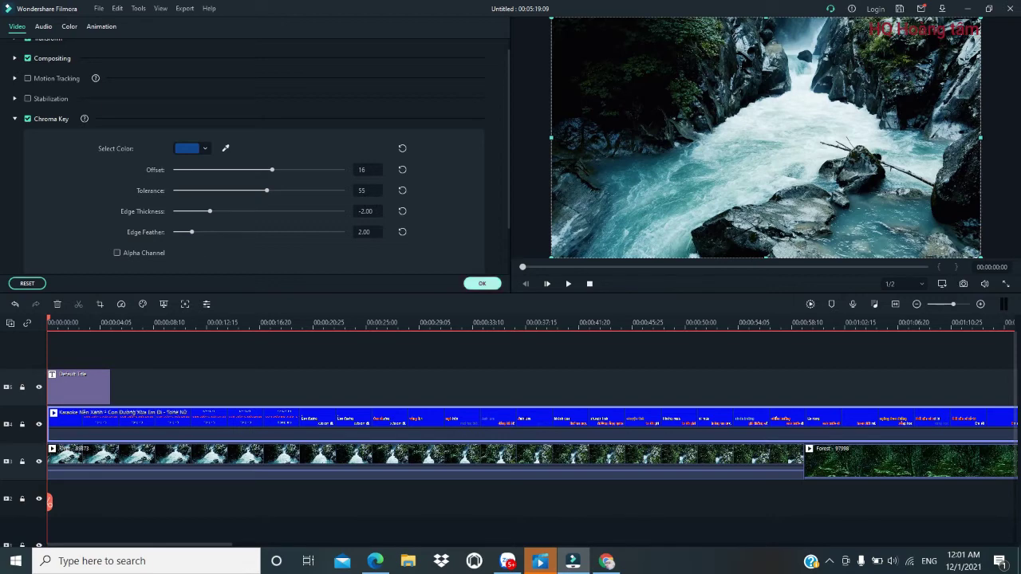
click(482, 283)
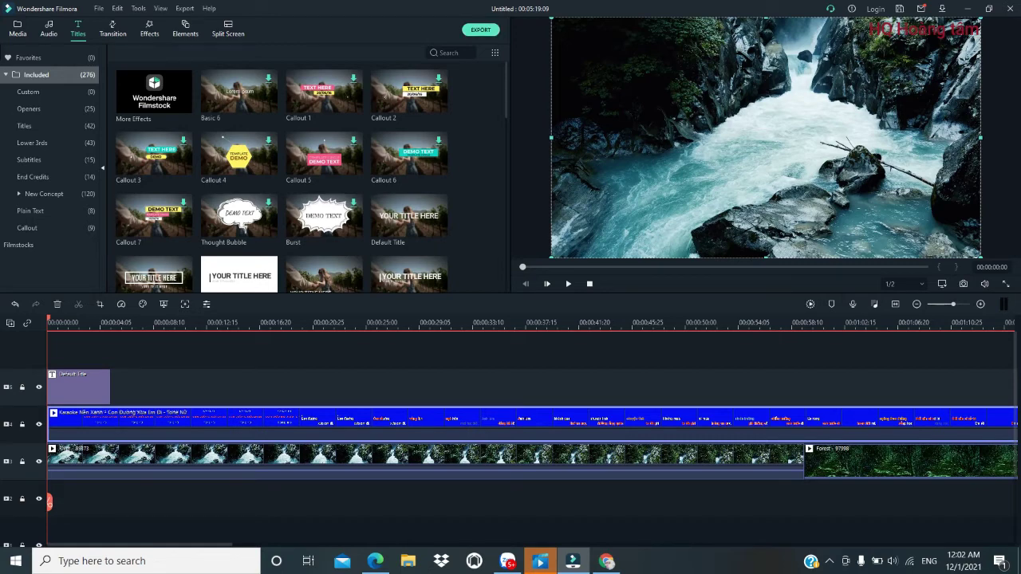
Append another Forest - 97998 clip followed by a River - 85373 clip to the scenery track beneath the karaoke clip.
scroll(511, 439, down, 1)
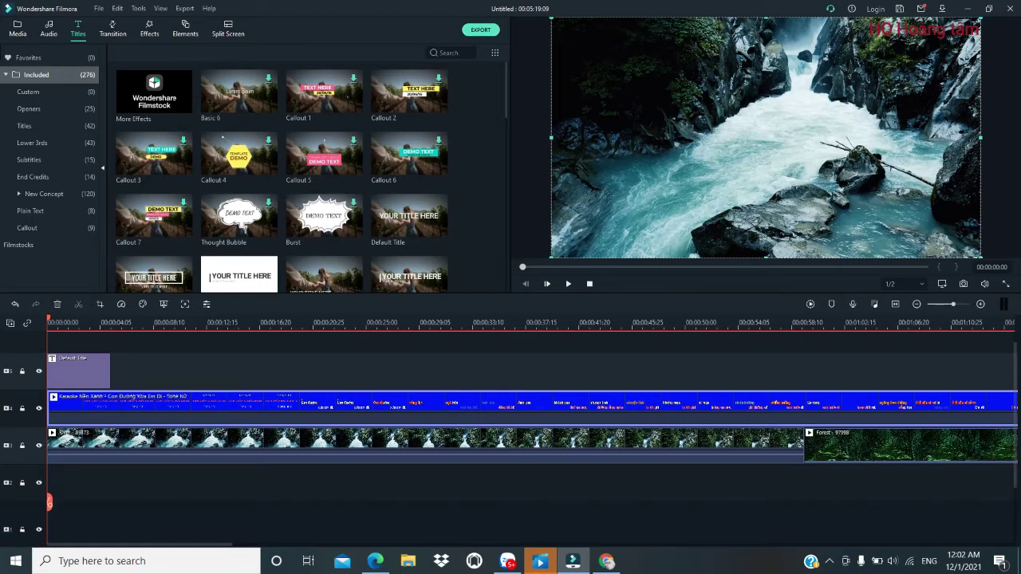
scroll(510, 439, up, 1)
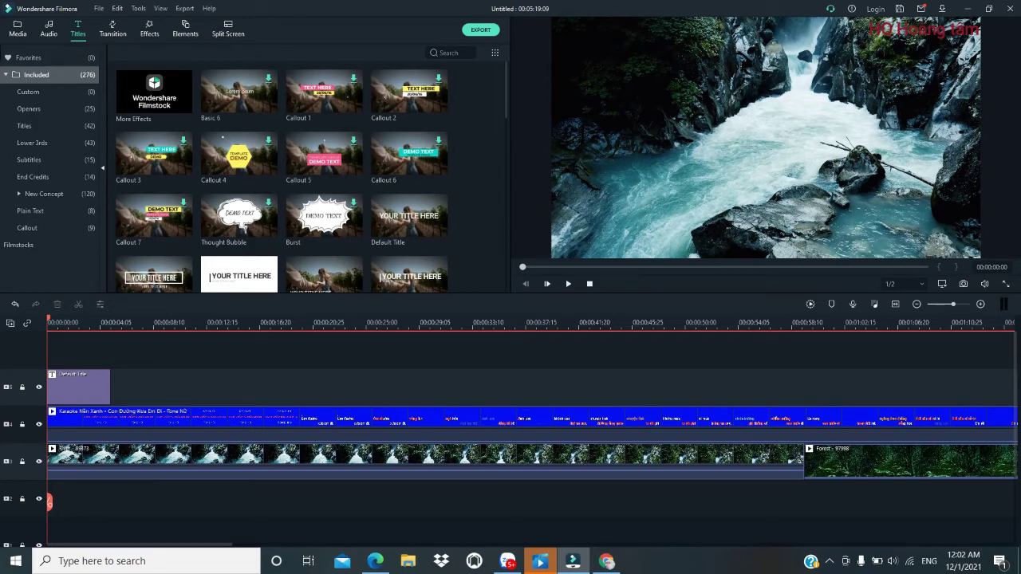
click(18, 29)
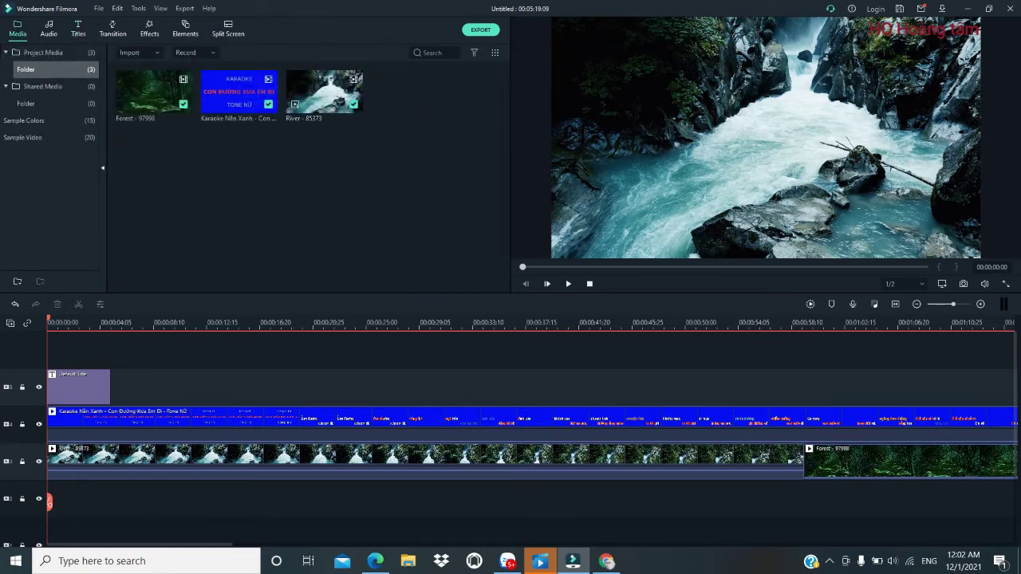
scroll(49, 503, down, 1)
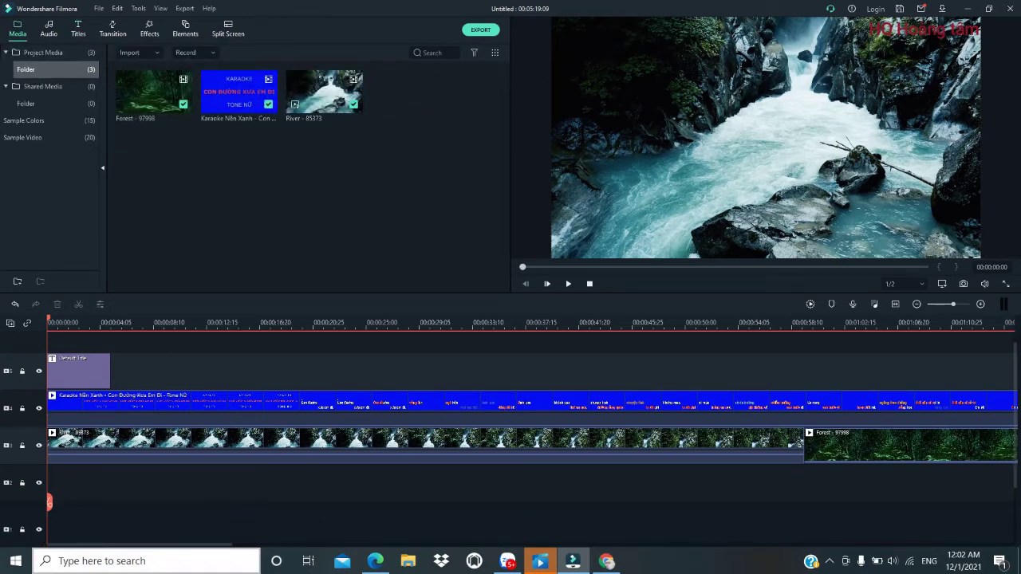
scroll(49, 502, right, 10)
scroll(531, 433, right, 4)
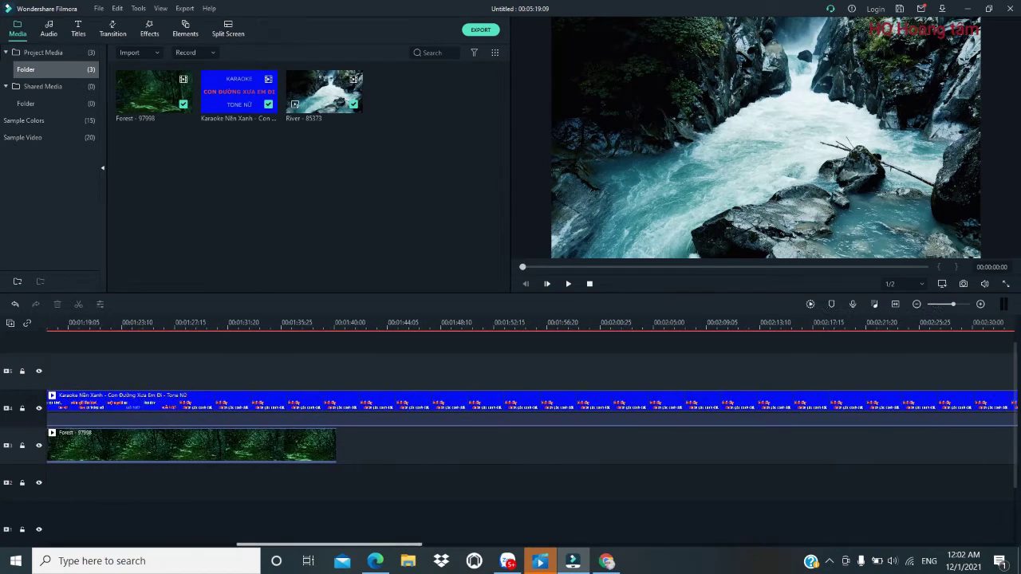
drag(153, 92, 293, 445)
drag(324, 92, 812, 445)
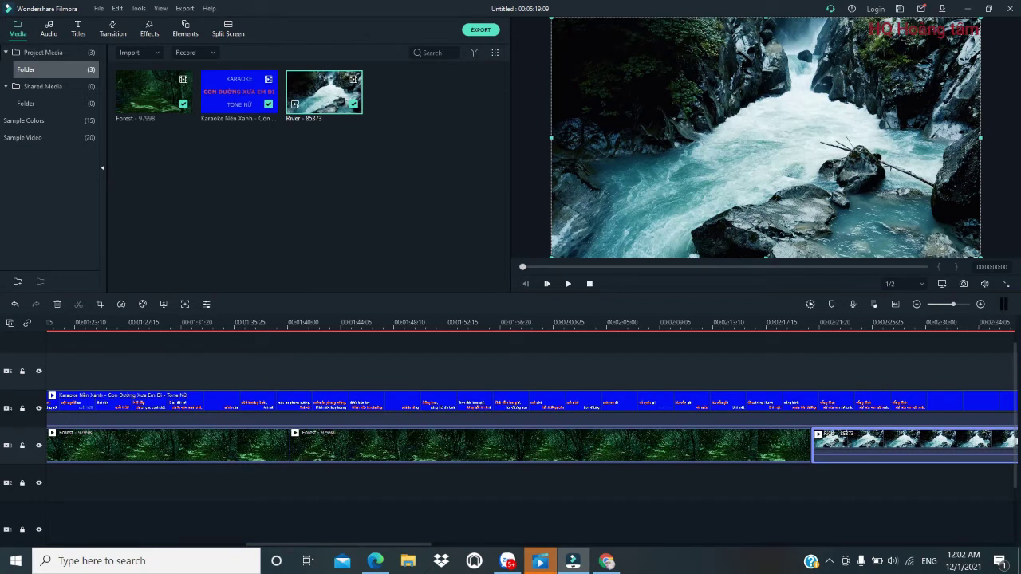
scroll(887, 443, down, 1)
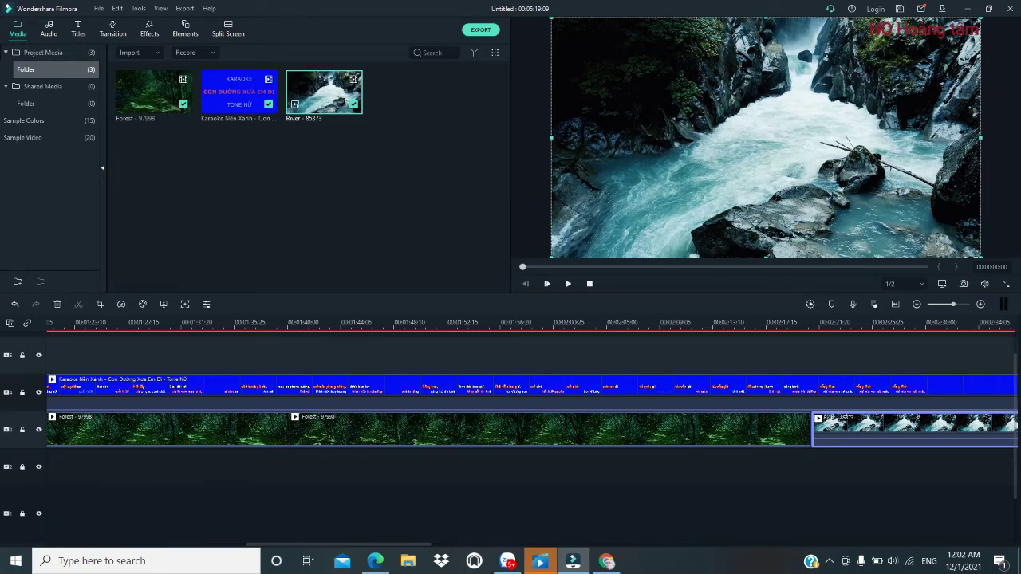
Extend the title clip from the start of the timeline to about 1:49 so it covers more of the karaoke video.
drag(343, 545, 147, 545)
scroll(48, 503, up, 1)
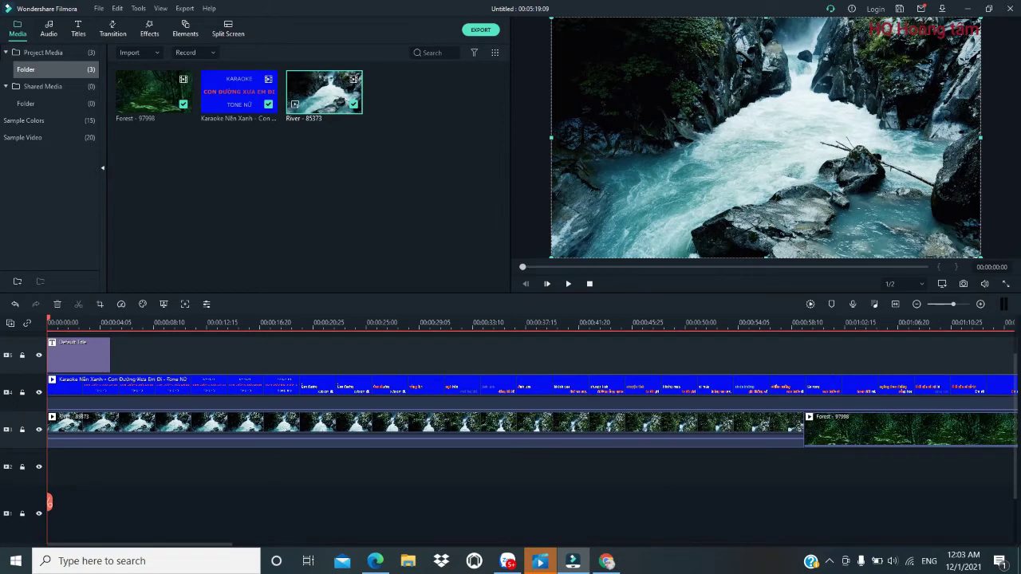
drag(49, 502, 94, 536)
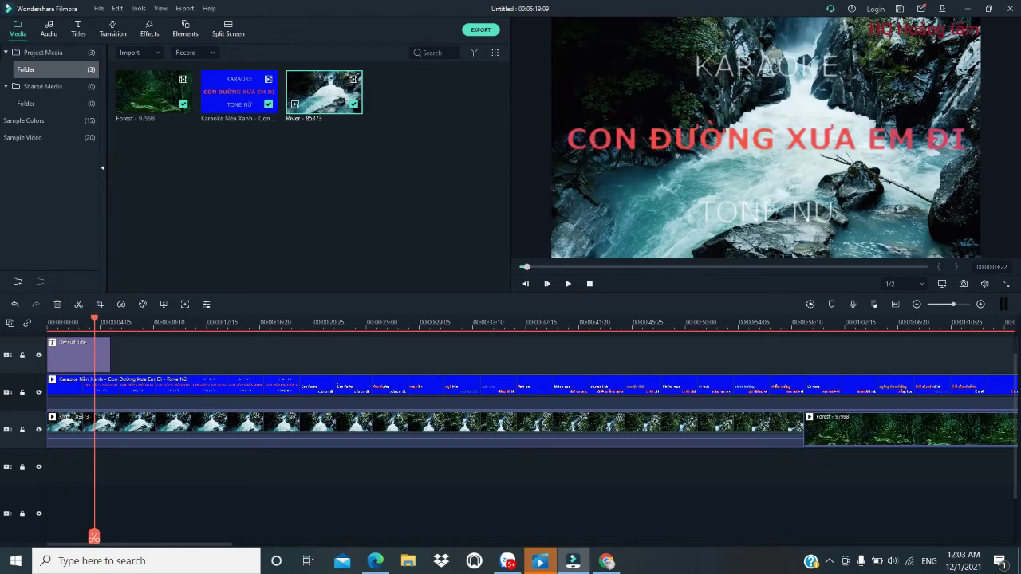
click(78, 355)
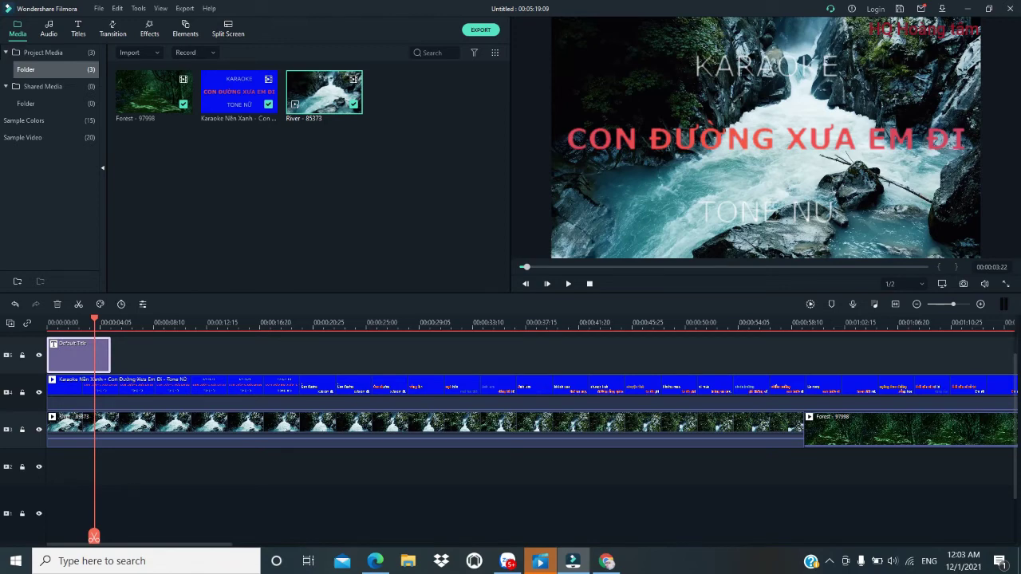
drag(109, 355, 1011, 483)
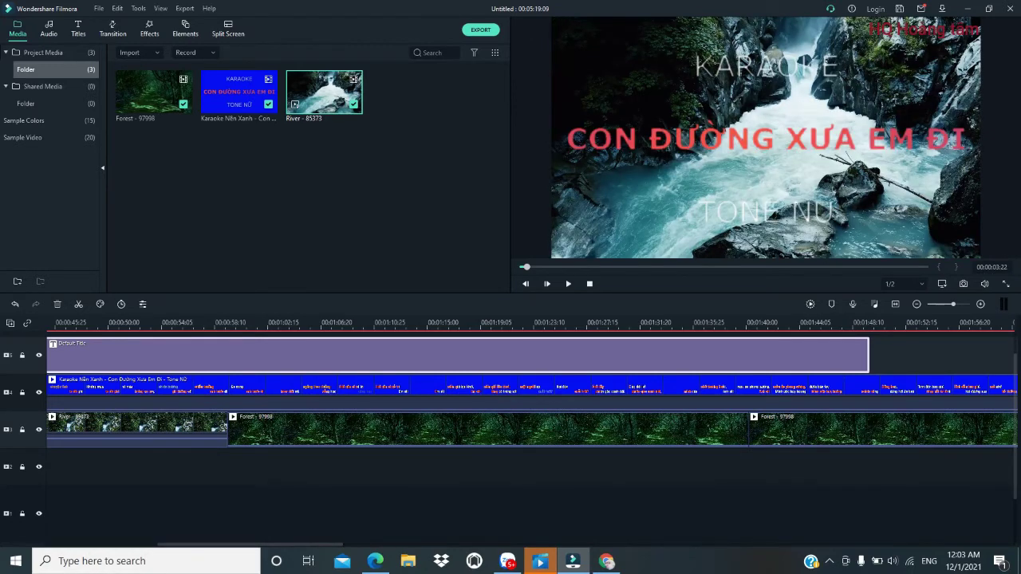
Scrub around the end of the title clip to compare the picture with and without the channel name.
drag(263, 544, 400, 545)
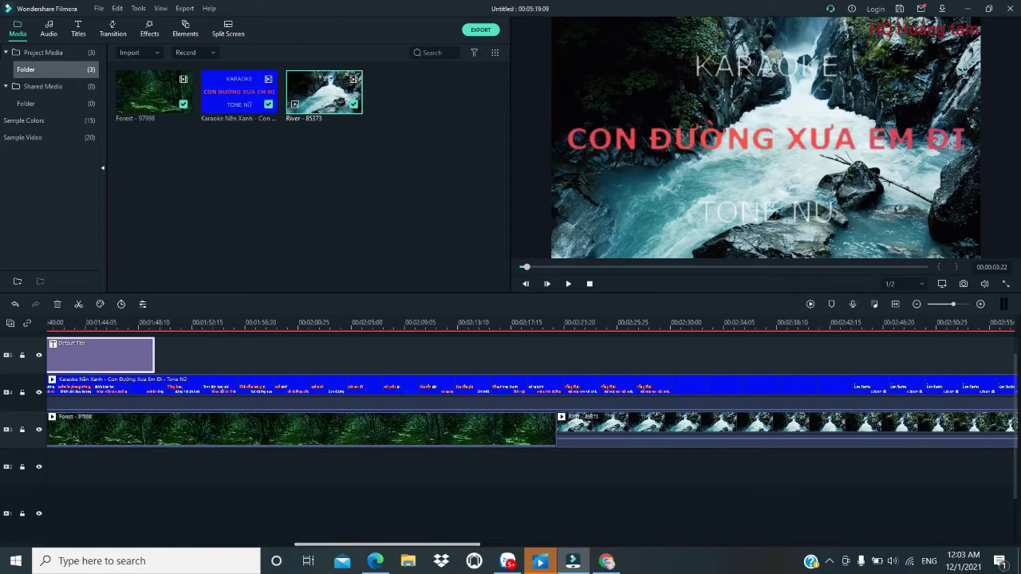
click(479, 322)
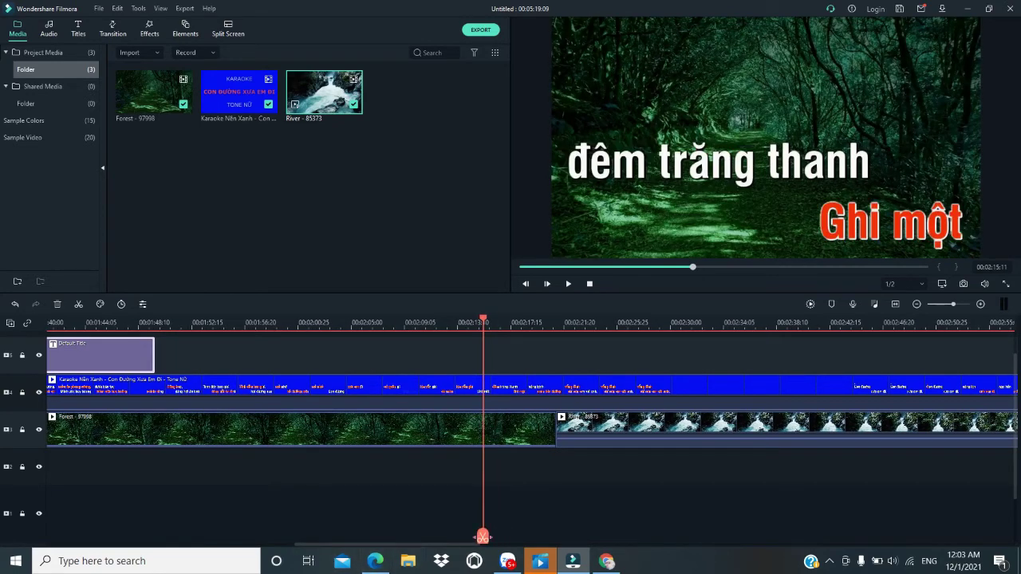
drag(483, 535, 208, 513)
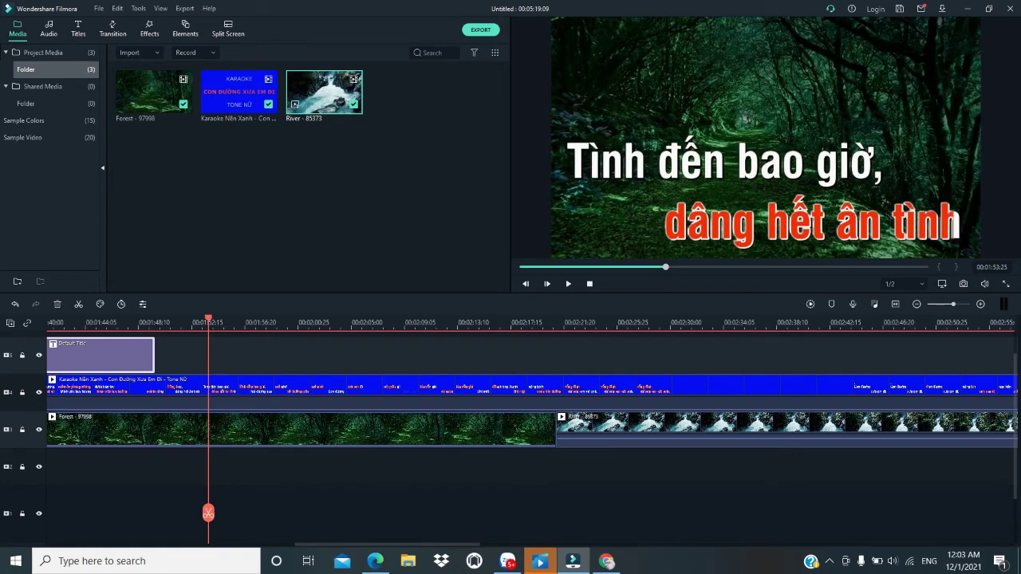
drag(208, 513, 132, 510)
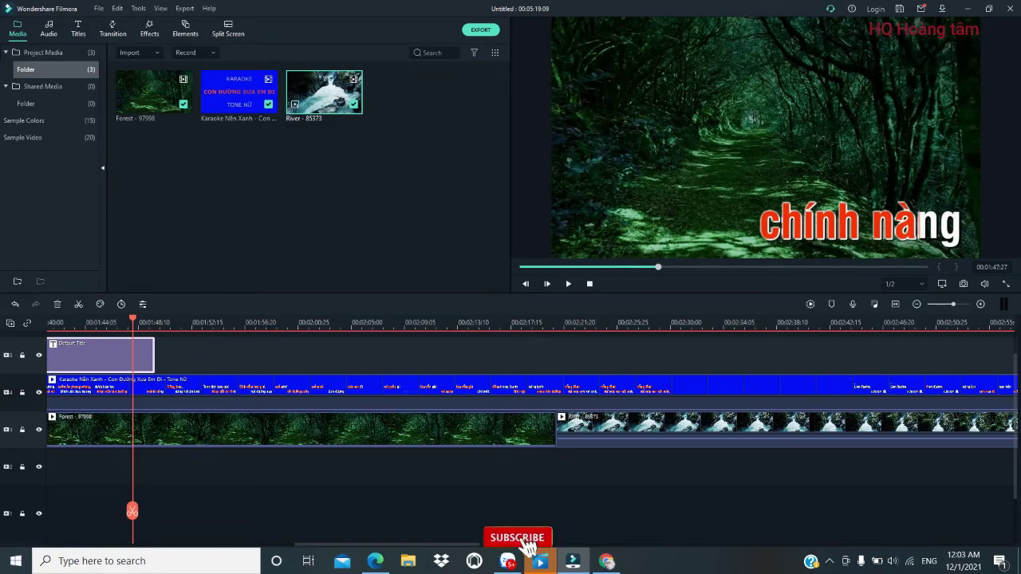
drag(133, 510, 150, 522)
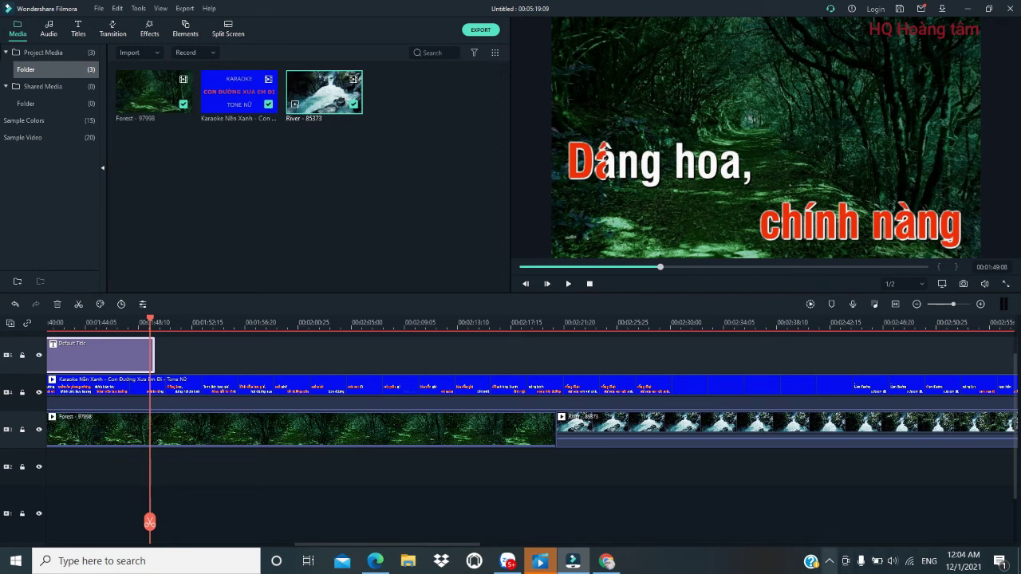
click(830, 561)
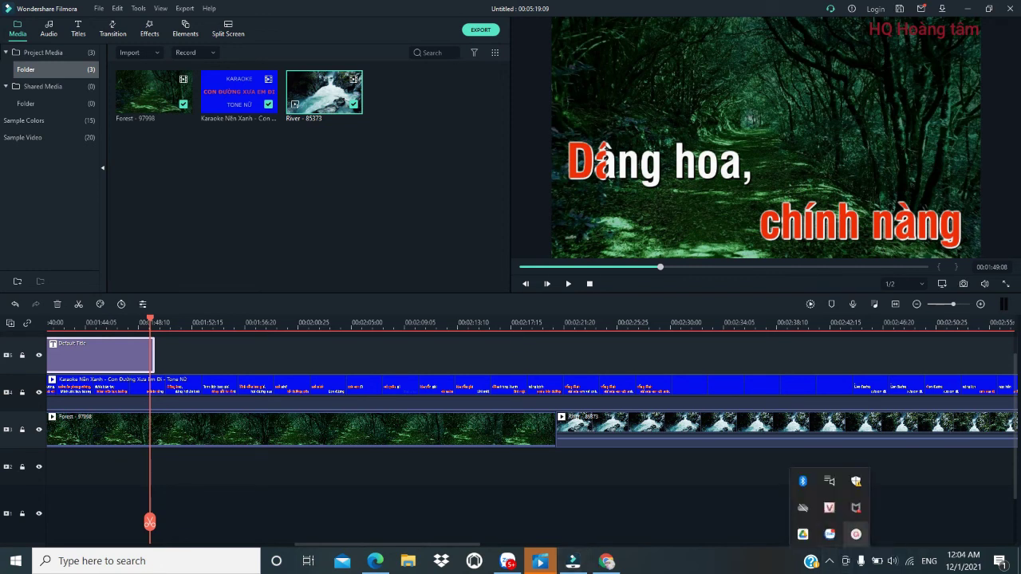
click(855, 534)
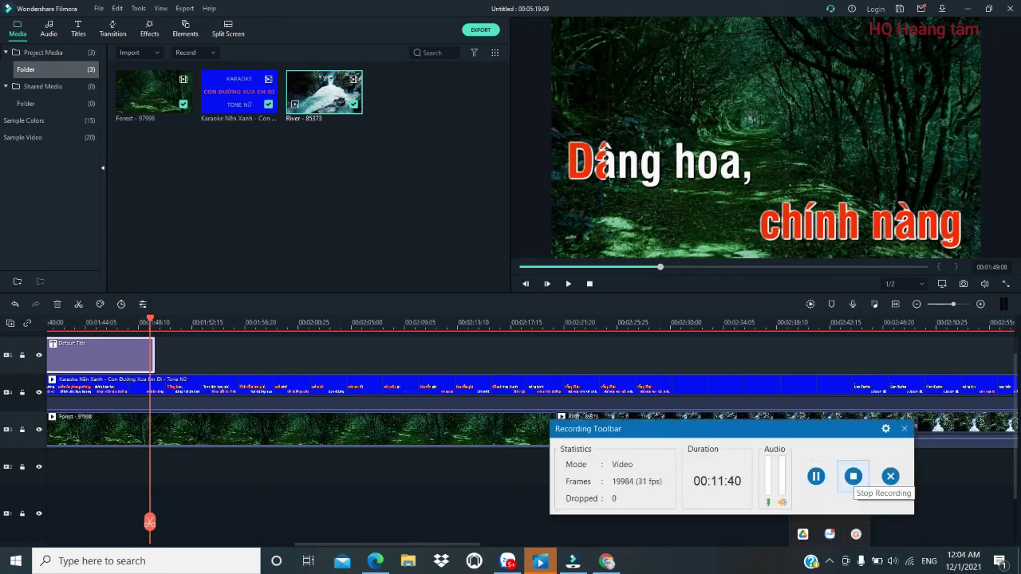